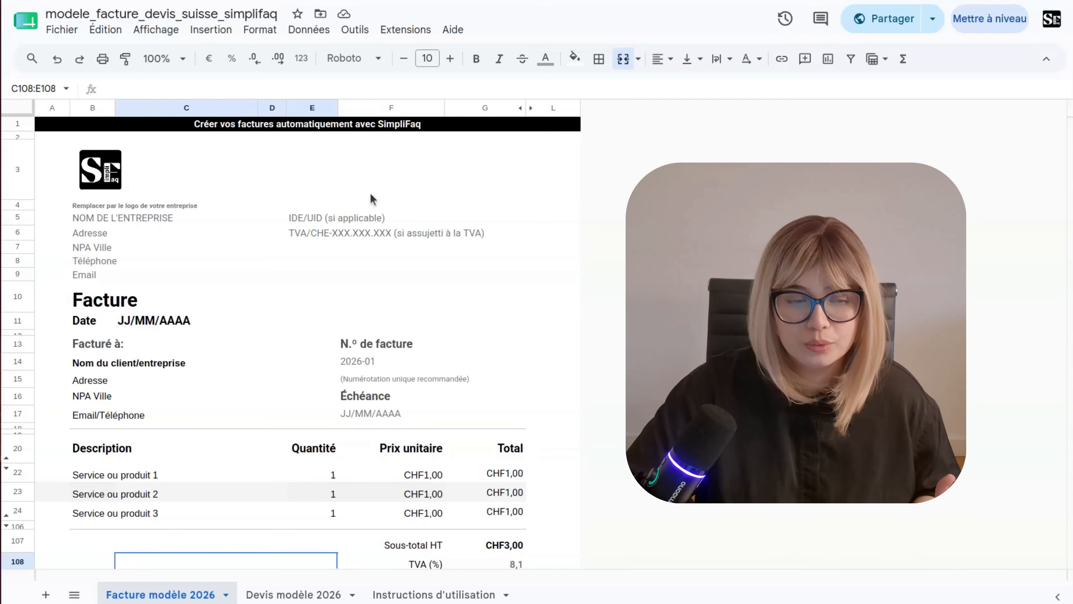
- Examine the invoice template's header: the logo area, the company name and contact lines, and the IDE/UID and TVA number cells
{"action": "left_click", "coordinate": [117, 175]}
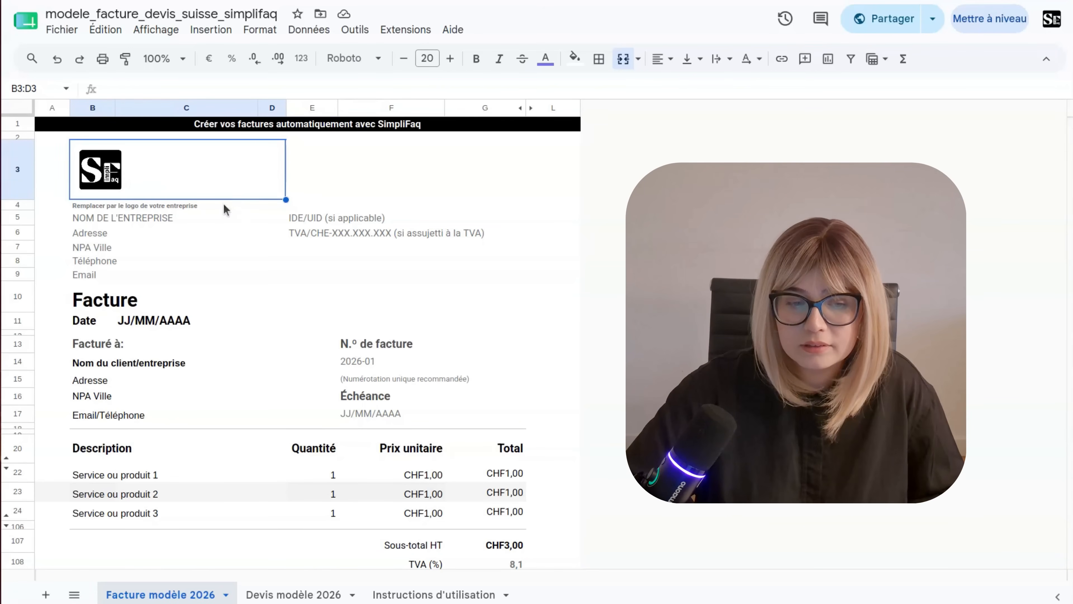
{"action": "left_click", "coordinate": [224, 215]}
{"action": "left_click", "coordinate": [181, 185]}
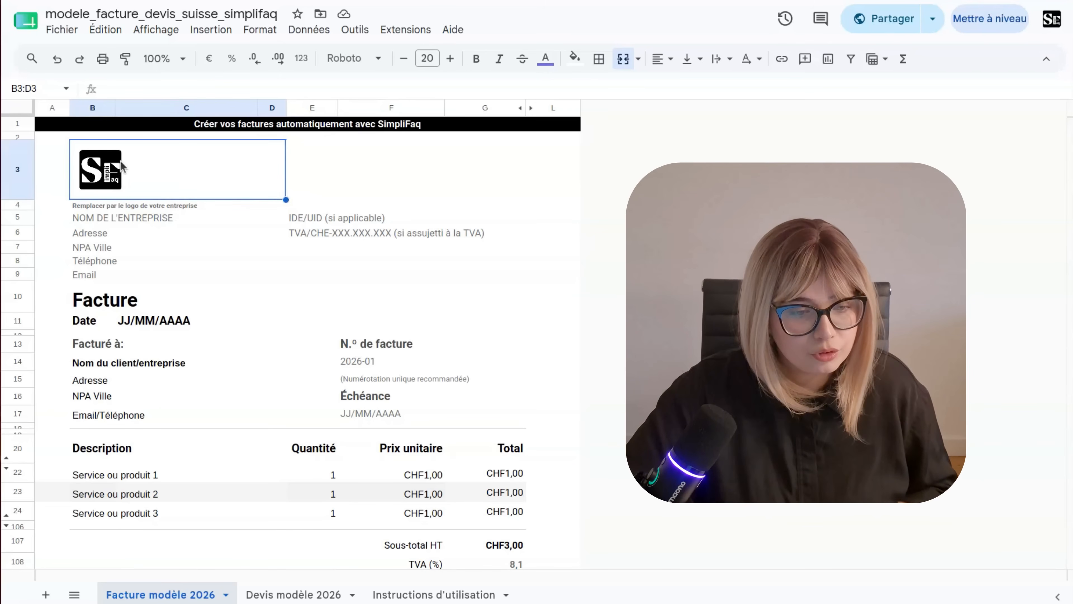
{"action": "left_click", "coordinate": [98, 220]}
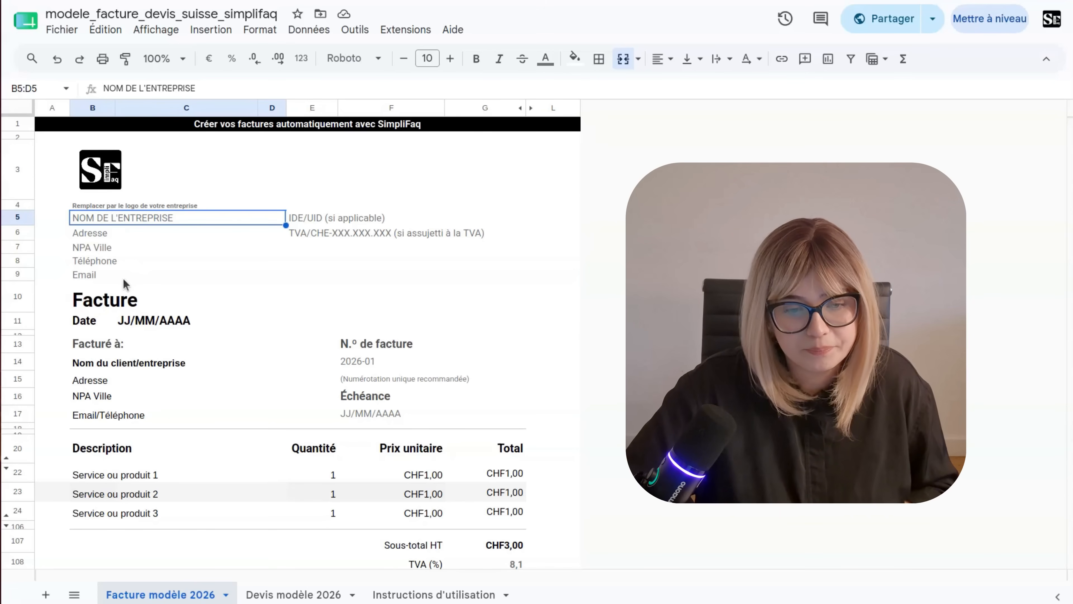
{"action": "left_click", "coordinate": [348, 218]}
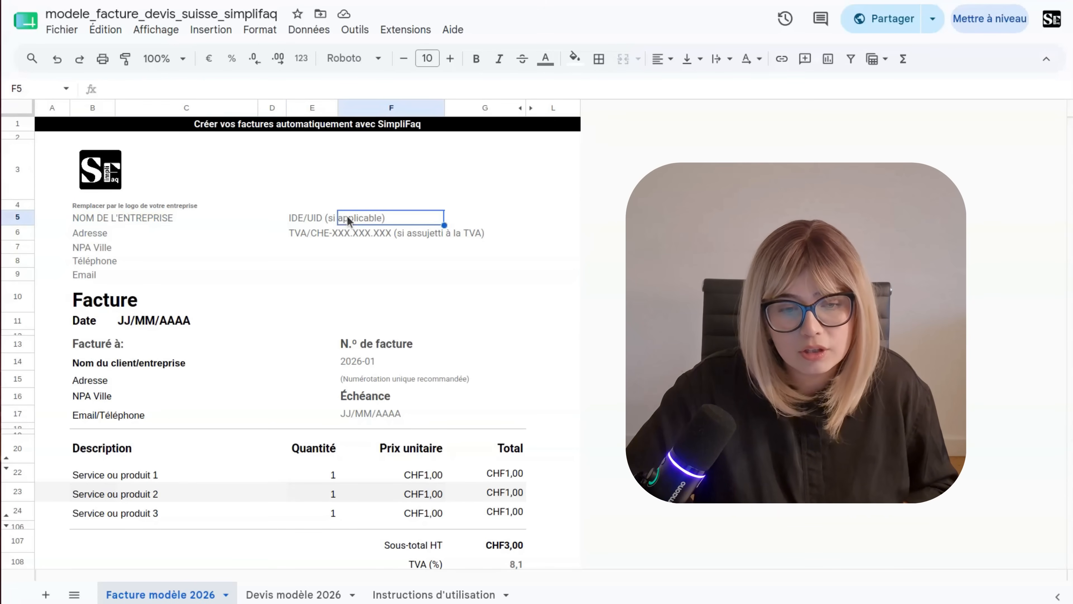
{"action": "left_click", "coordinate": [318, 233]}
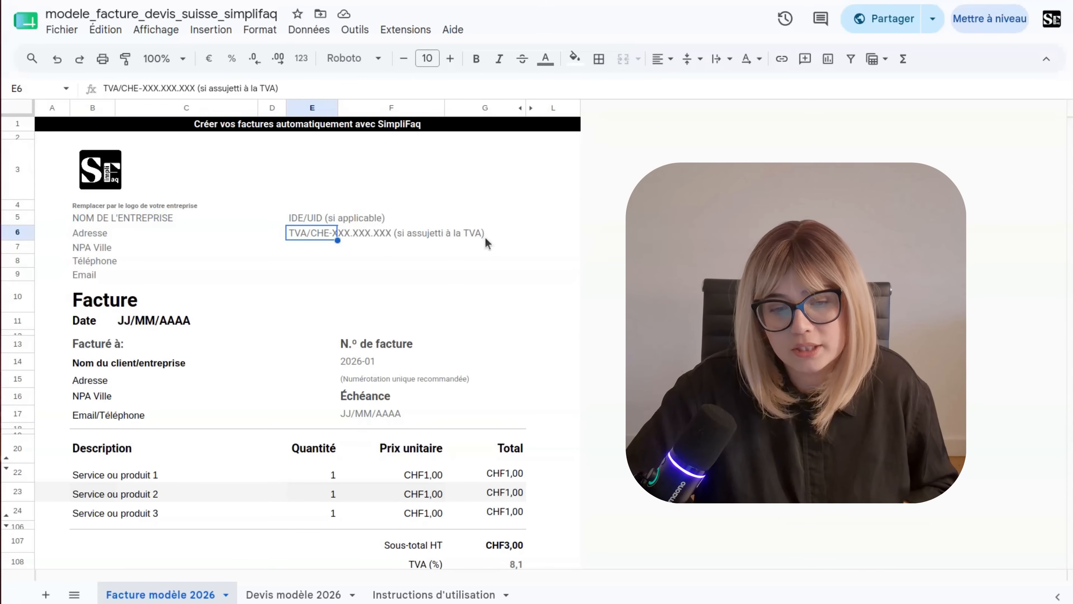
{"action": "left_click", "coordinate": [381, 221]}
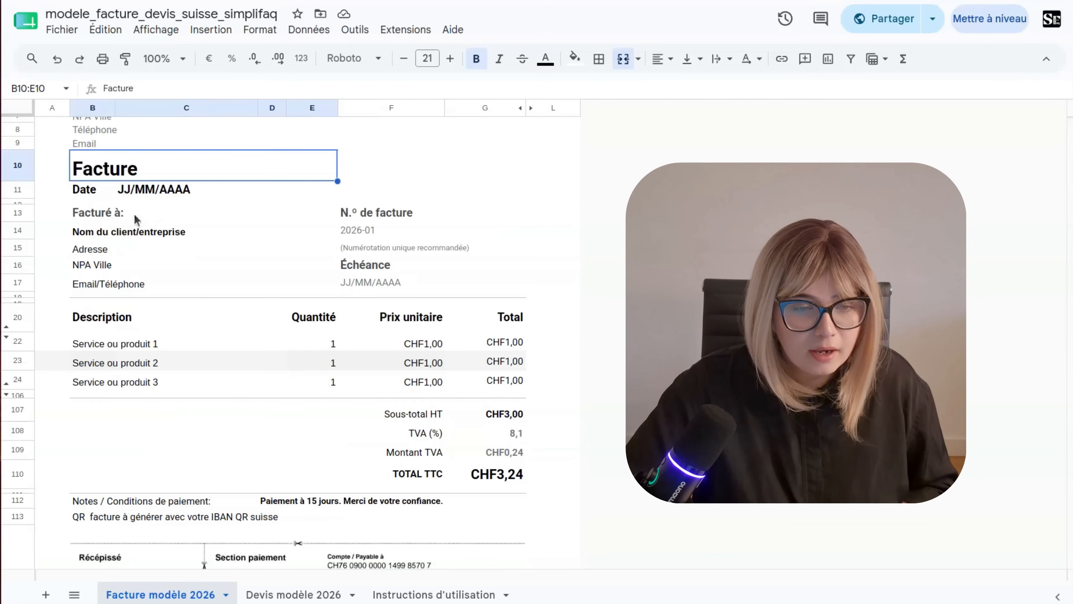
- View the Devis modèle 2026 sheet for comparison and return to the Facture modèle 2026 sheet
{"action": "scroll", "coordinate": [163, 273], "scroll_direction": "up", "scroll_amount": 1}
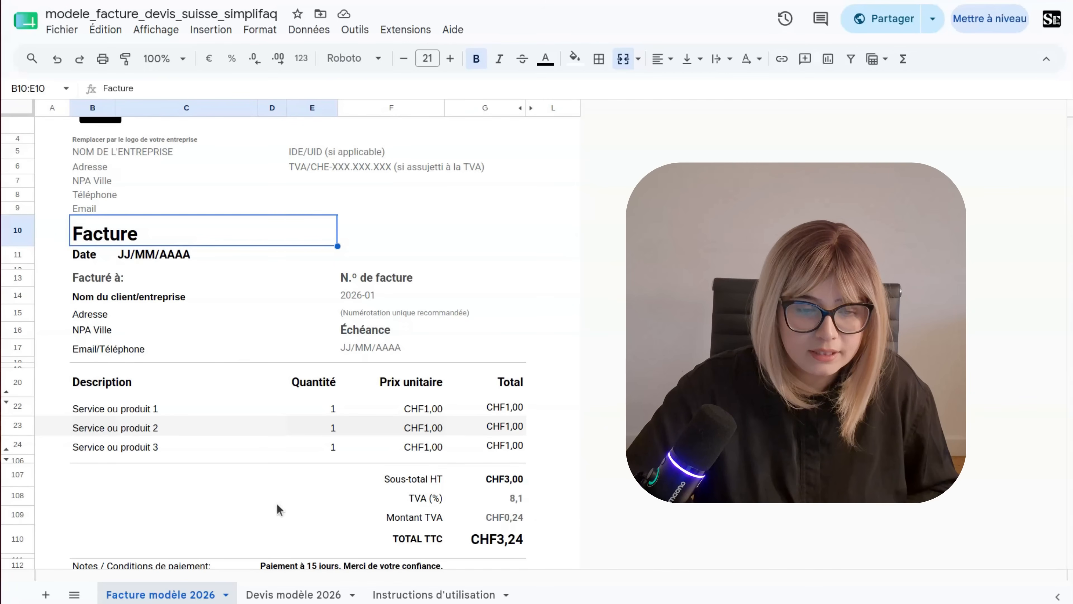
{"action": "left_click", "coordinate": [290, 595]}
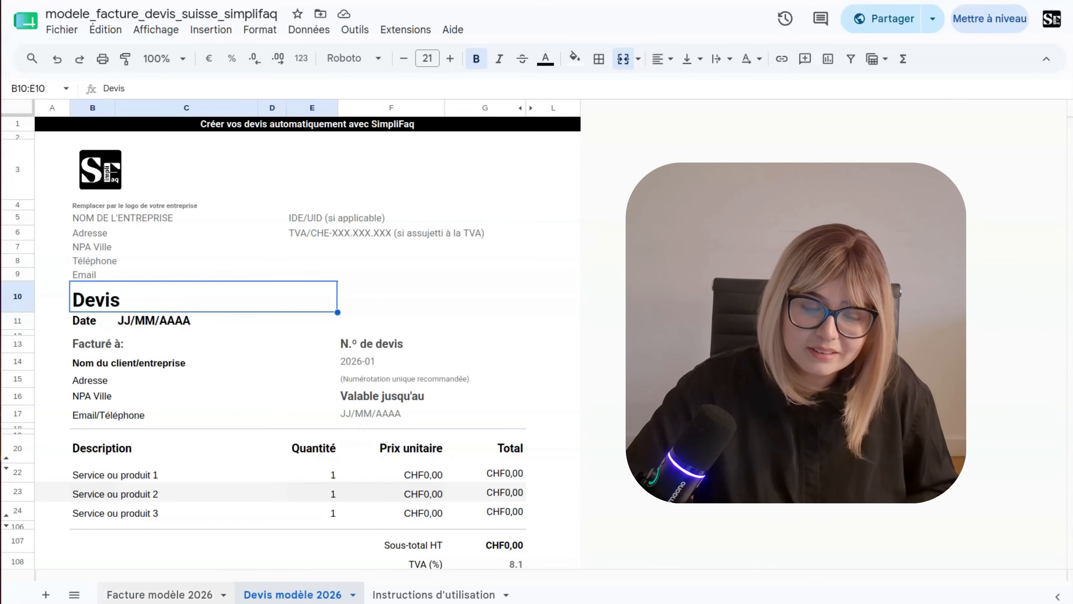
{"action": "left_click", "coordinate": [159, 594]}
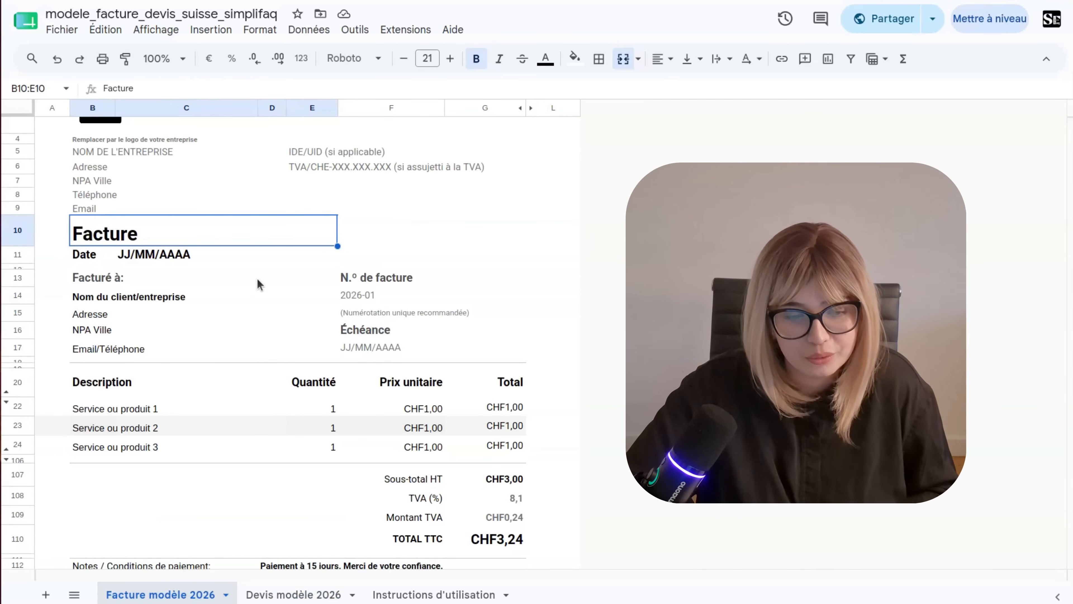
- Inspect the invoice's date, due date and invoice number cells, and view the options available for the Facture modèle 2026 sheet
{"action": "scroll", "coordinate": [141, 195], "scroll_direction": "down", "scroll_amount": 2}
{"action": "left_click", "coordinate": [142, 195]}
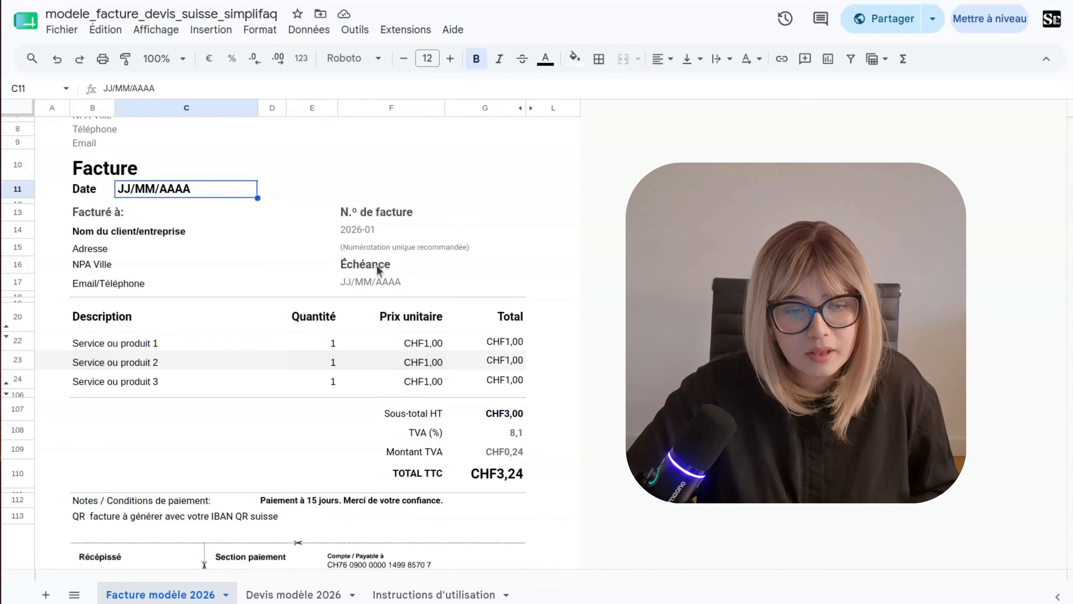
{"action": "left_click", "coordinate": [382, 282]}
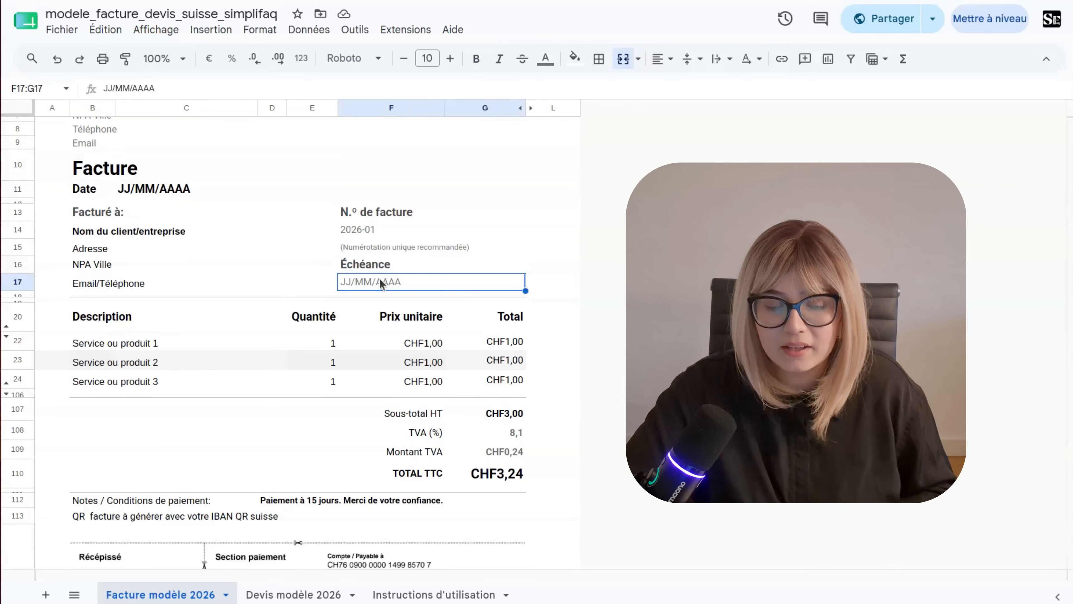
{"action": "left_click", "coordinate": [354, 232]}
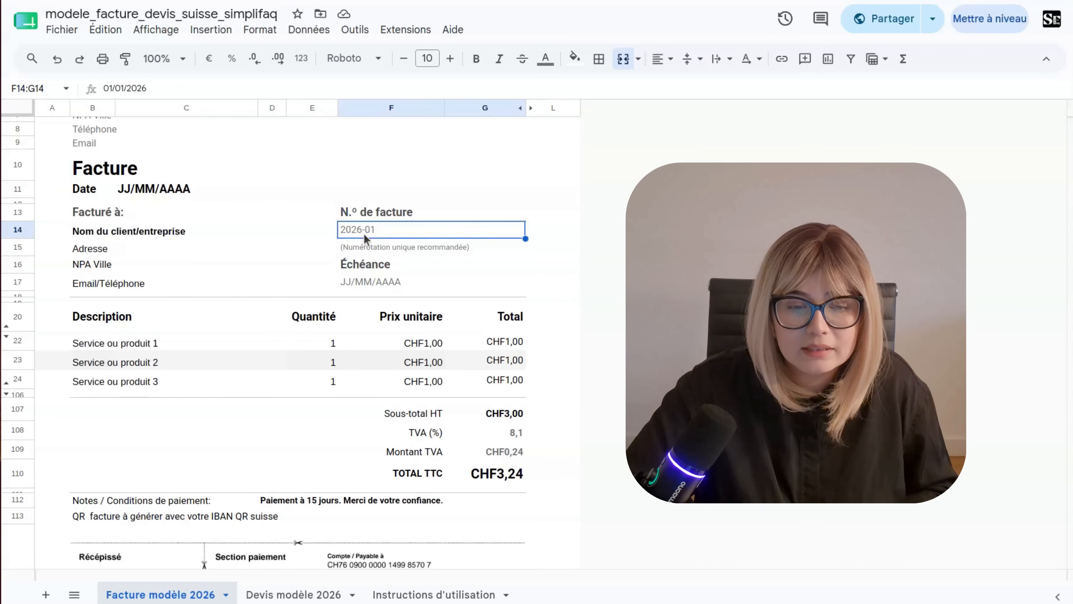
{"action": "left_click", "coordinate": [228, 595]}
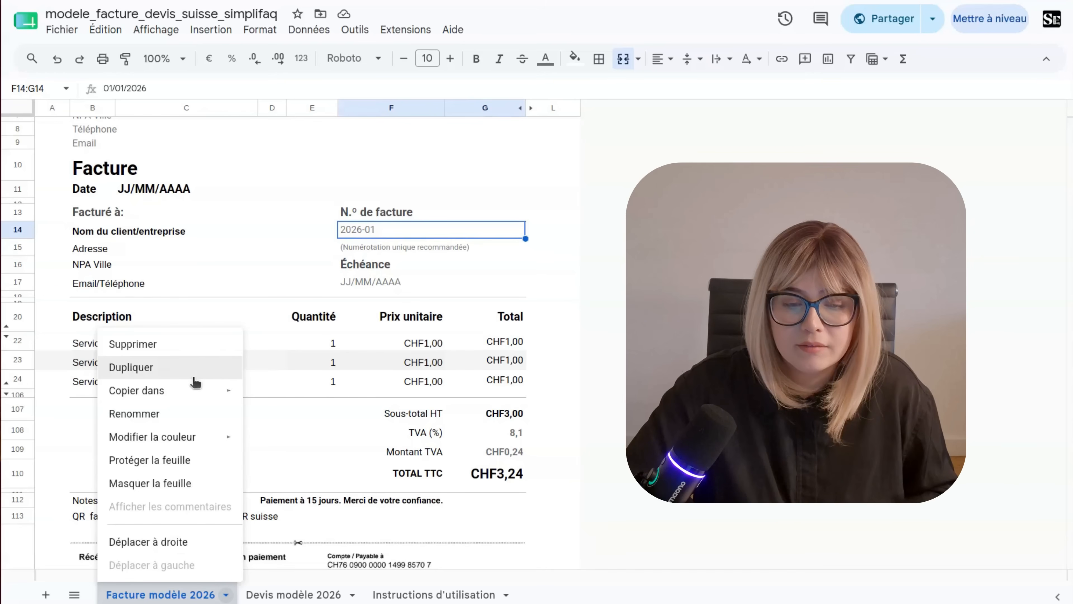
{"action": "left_click", "coordinate": [389, 260]}
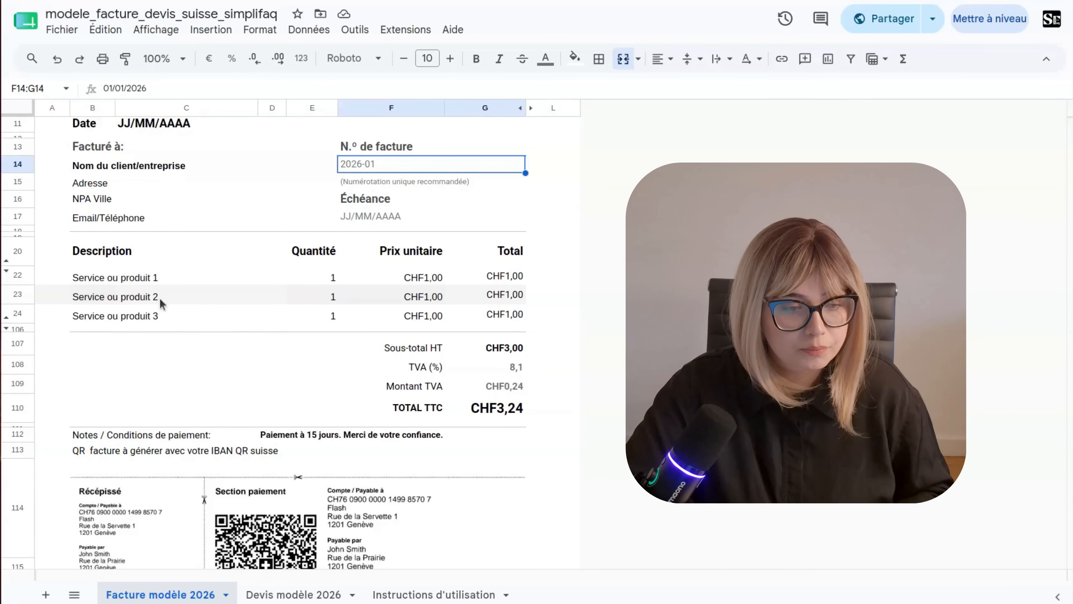
- Examine the first two service or product descriptions in the invoice's item table without editing them
{"action": "left_click", "coordinate": [147, 281]}
{"action": "left_click", "coordinate": [106, 283]}
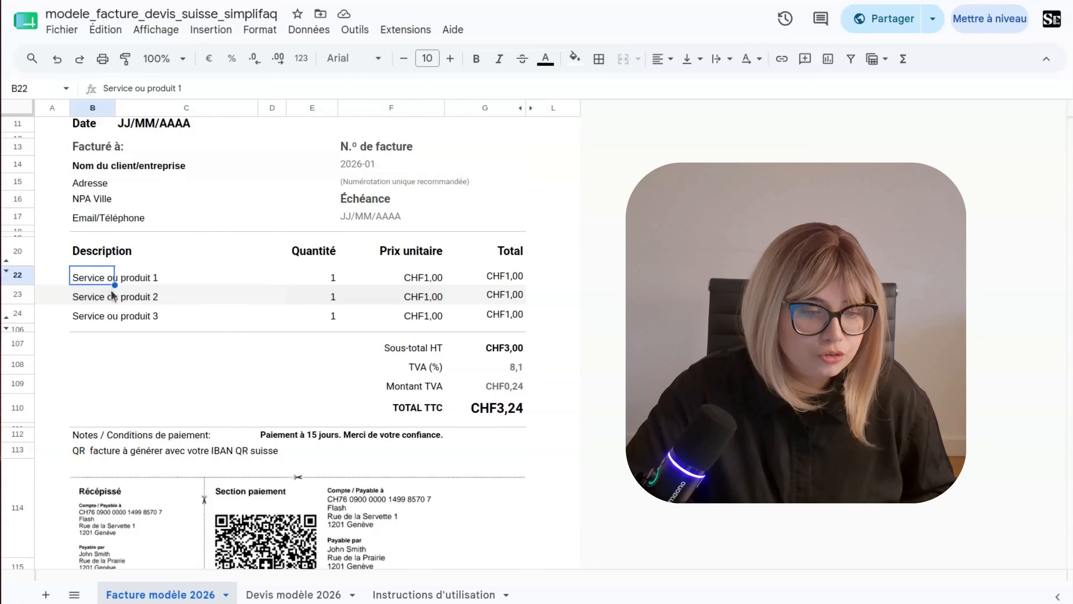
{"action": "double_click", "coordinate": [96, 277]}
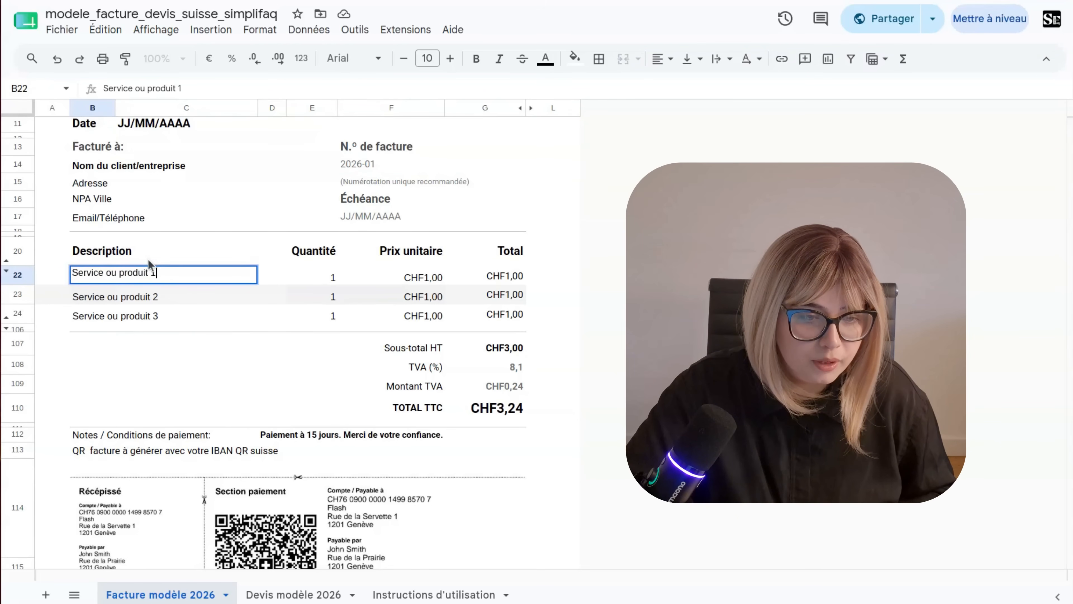
{"action": "left_click", "coordinate": [122, 298]}
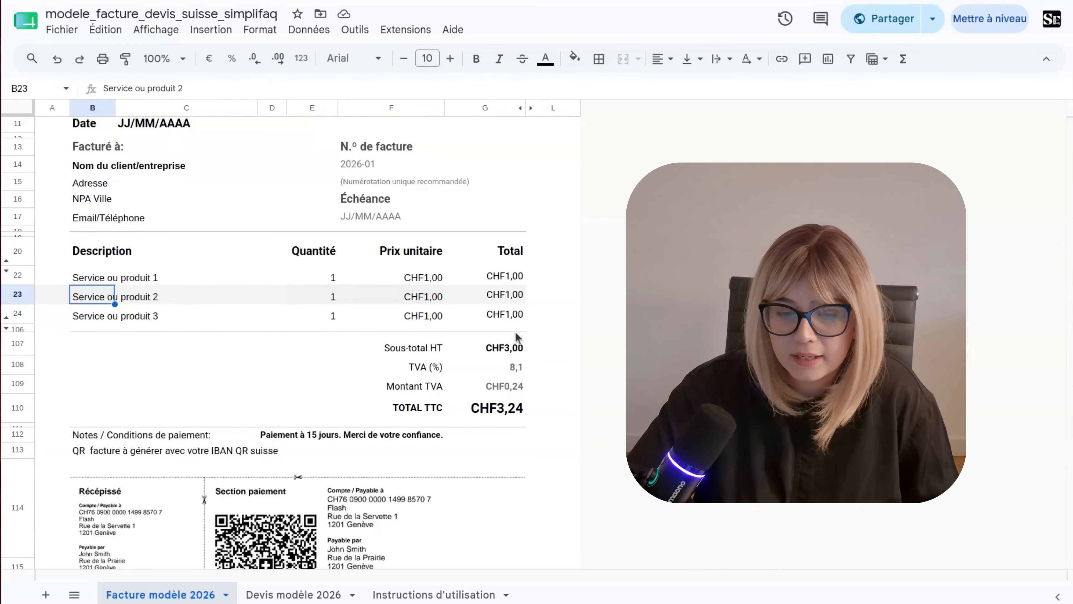
- Check the TVA (%) row and its rate cell, and inspect the TOTAL TTC formula below the item table
{"action": "scroll", "coordinate": [486, 343], "scroll_direction": "down", "scroll_amount": 2}
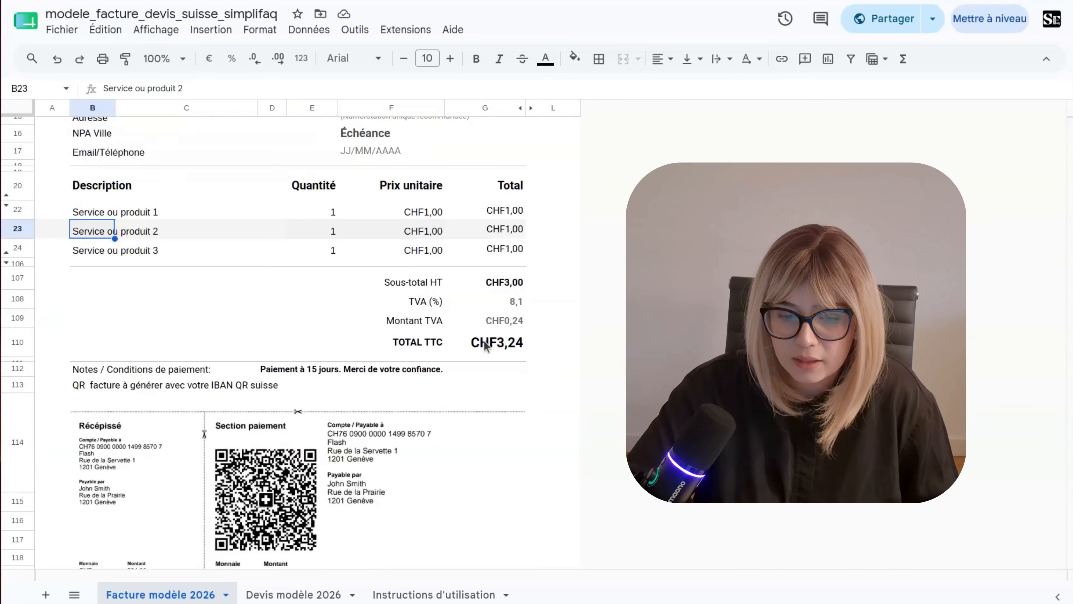
{"action": "left_click", "coordinate": [417, 304]}
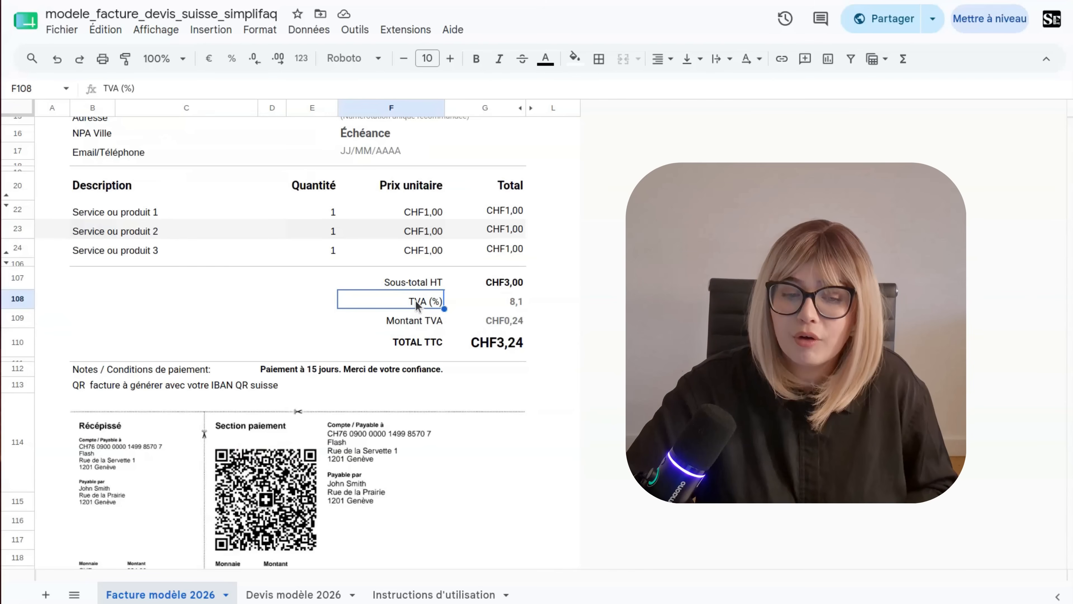
{"action": "left_click", "coordinate": [253, 302]}
{"action": "left_click", "coordinate": [352, 303]}
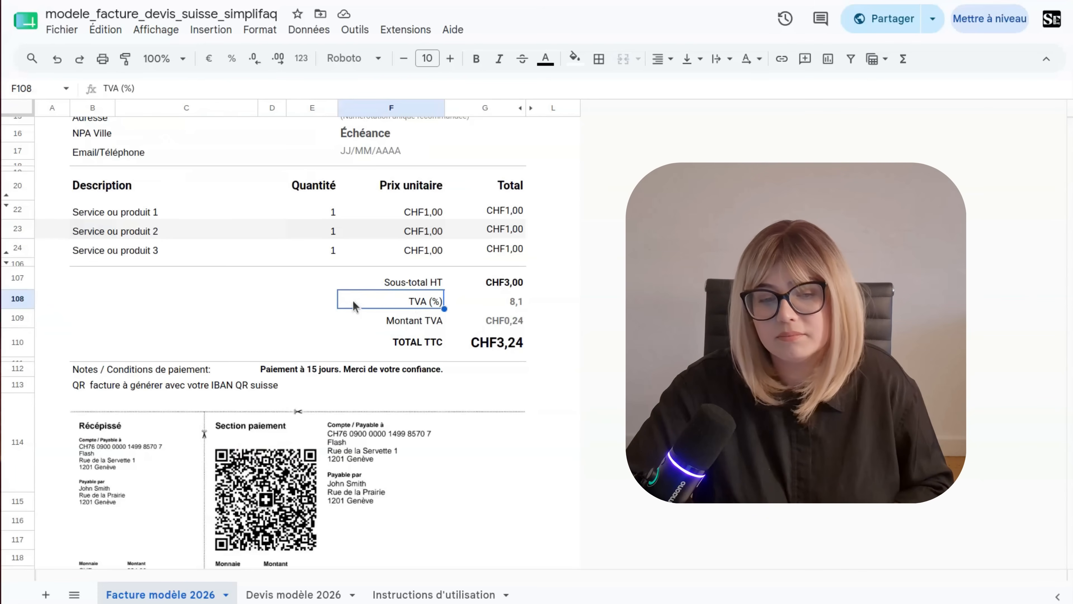
{"action": "left_click", "coordinate": [523, 301]}
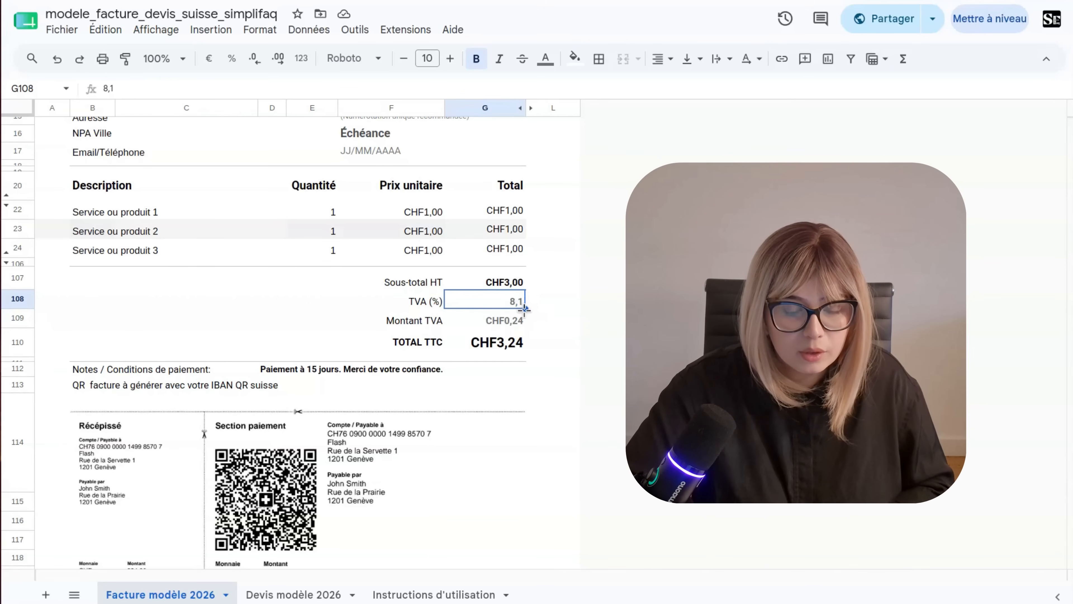
{"action": "left_click", "coordinate": [472, 351]}
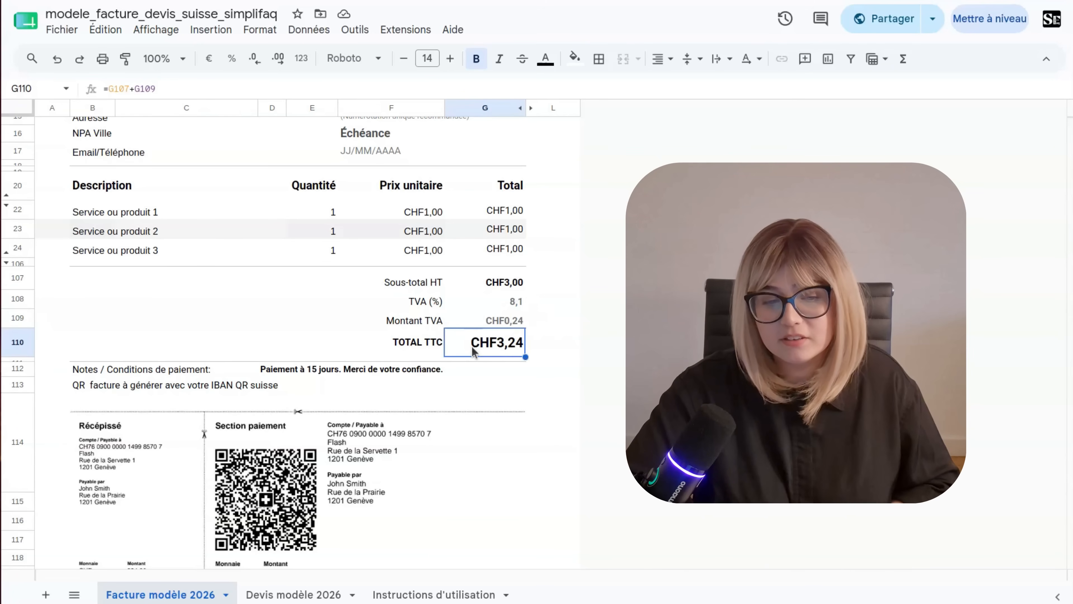
- Review the payment conditions note and the sample QR payment slip at the end of the invoice
{"action": "scroll", "coordinate": [517, 308], "scroll_direction": "down", "scroll_amount": 3}
{"action": "left_click", "coordinate": [317, 242]}
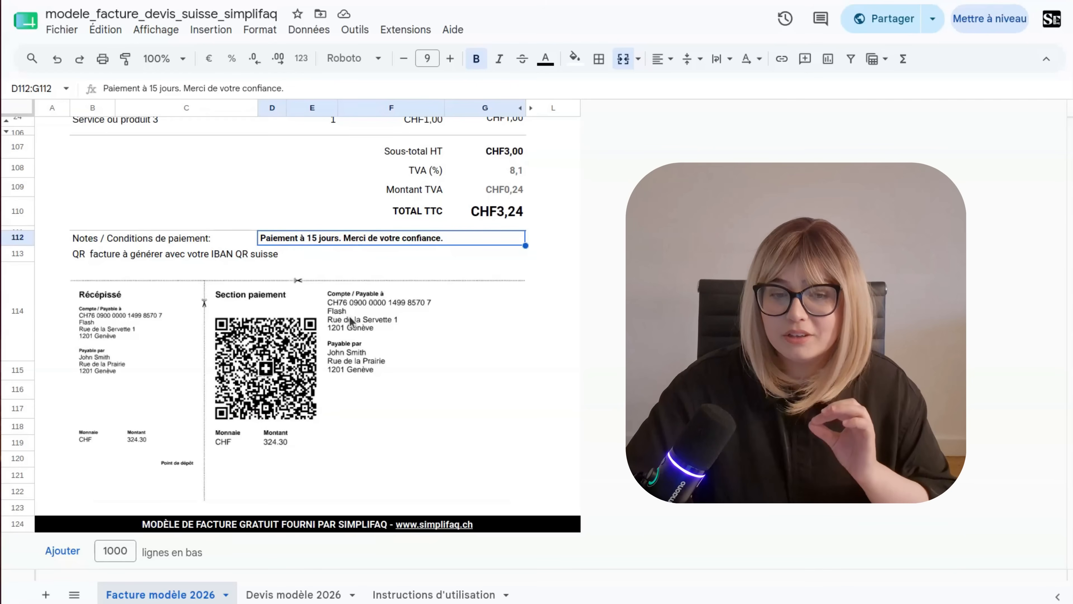
{"action": "left_click", "coordinate": [322, 359]}
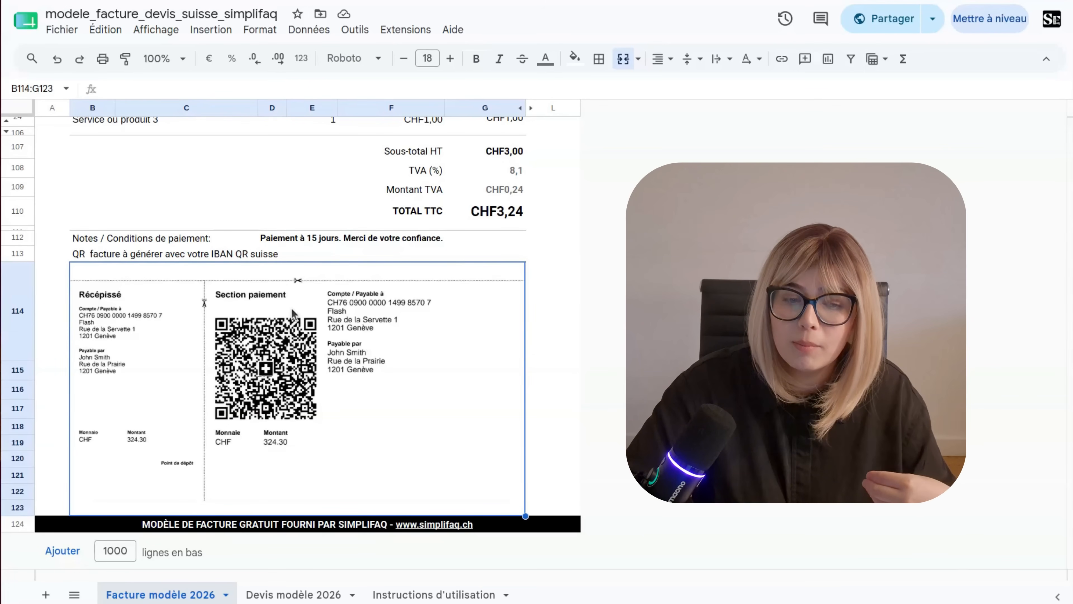
{"action": "left_click", "coordinate": [298, 258]}
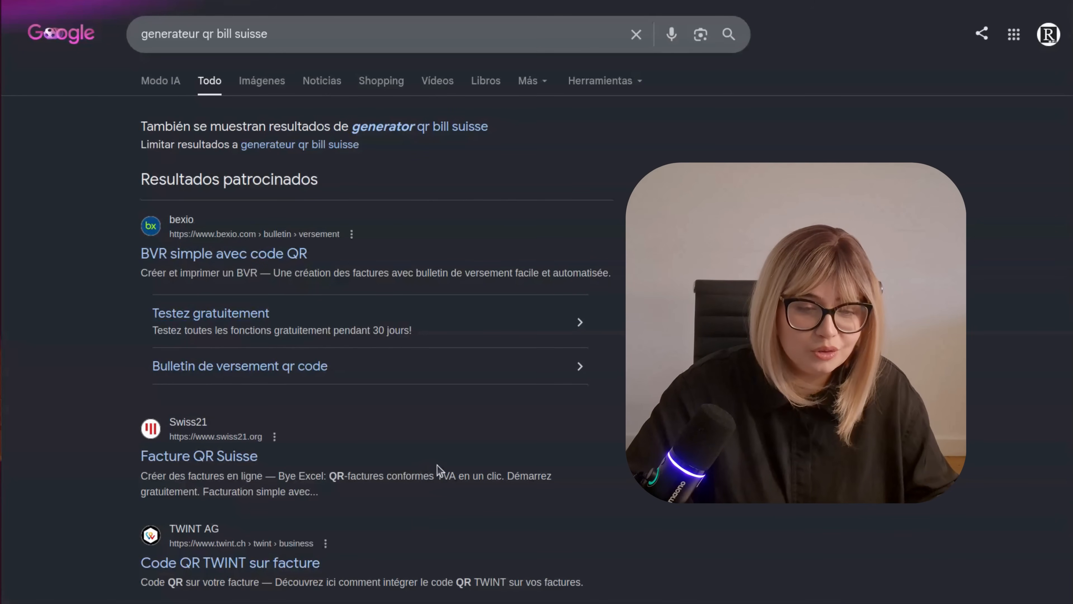
- Switch to the Google results for "generateur qr bill suisse" and open PostFinance's Générateur de QR-facture page
{"action": "scroll", "coordinate": [449, 498], "scroll_direction": "down", "scroll_amount": 2}
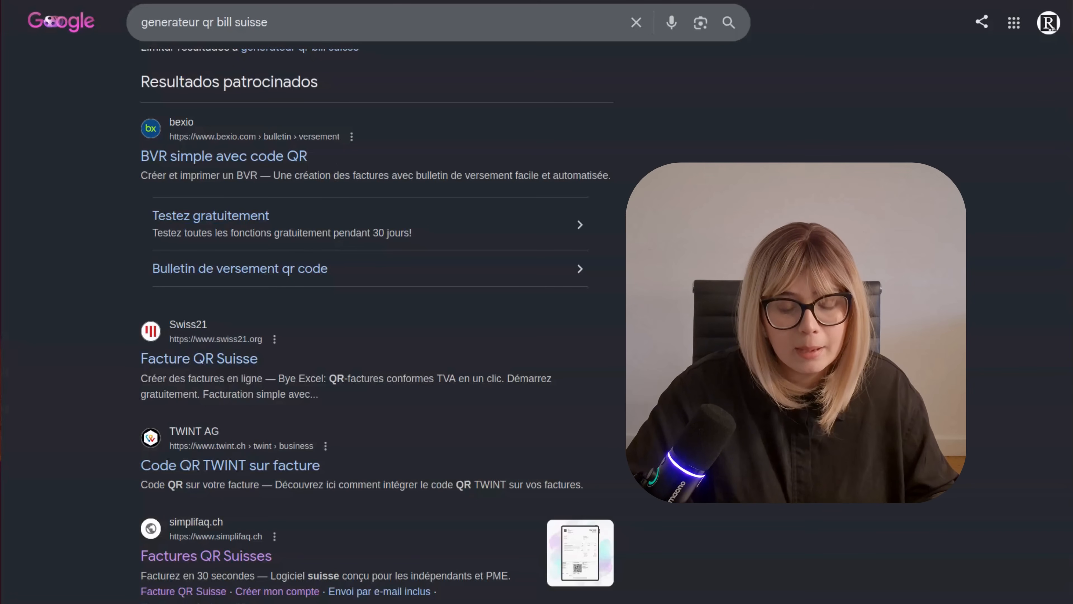
{"action": "scroll", "coordinate": [400, 326], "scroll_direction": "down", "scroll_amount": 2}
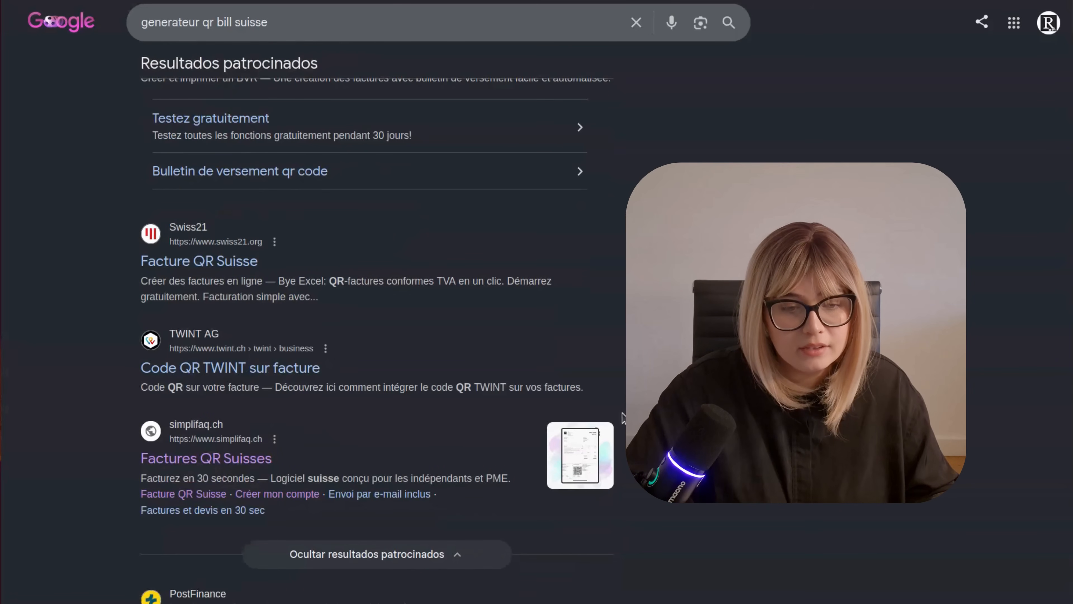
{"action": "scroll", "coordinate": [592, 455], "scroll_direction": "down", "scroll_amount": 8}
{"action": "scroll", "coordinate": [562, 393], "scroll_direction": "down", "scroll_amount": 1}
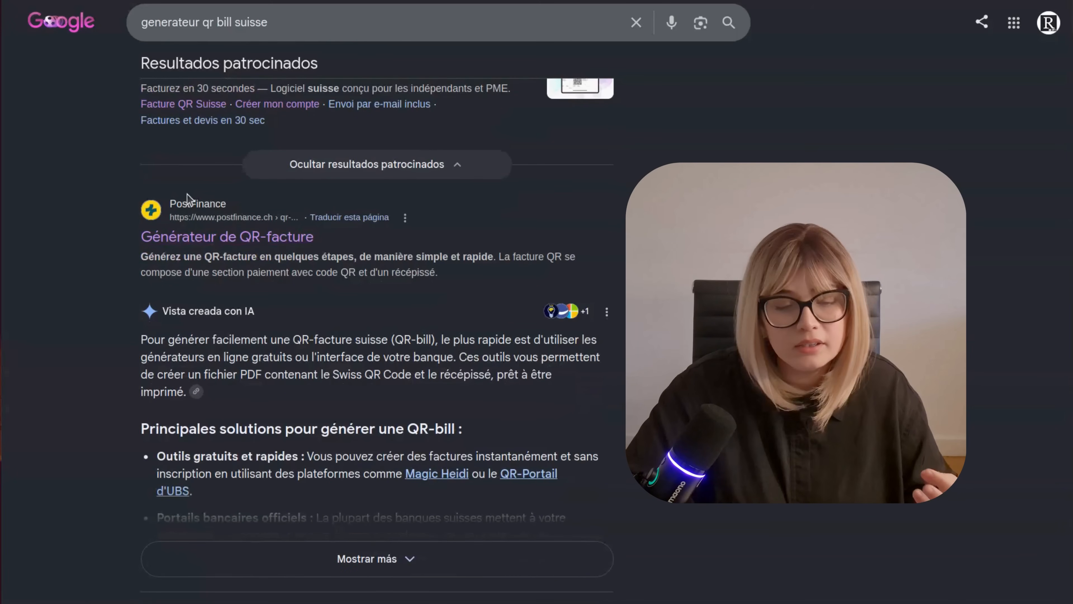
{"action": "left_click", "coordinate": [233, 242]}
- Review the filled-in payment beneficiary details in the QR invoice form and continue to the payment information stage
{"action": "scroll", "coordinate": [435, 387], "scroll_direction": "down", "scroll_amount": 5}
{"action": "scroll", "coordinate": [435, 387], "scroll_direction": "down", "scroll_amount": 4}
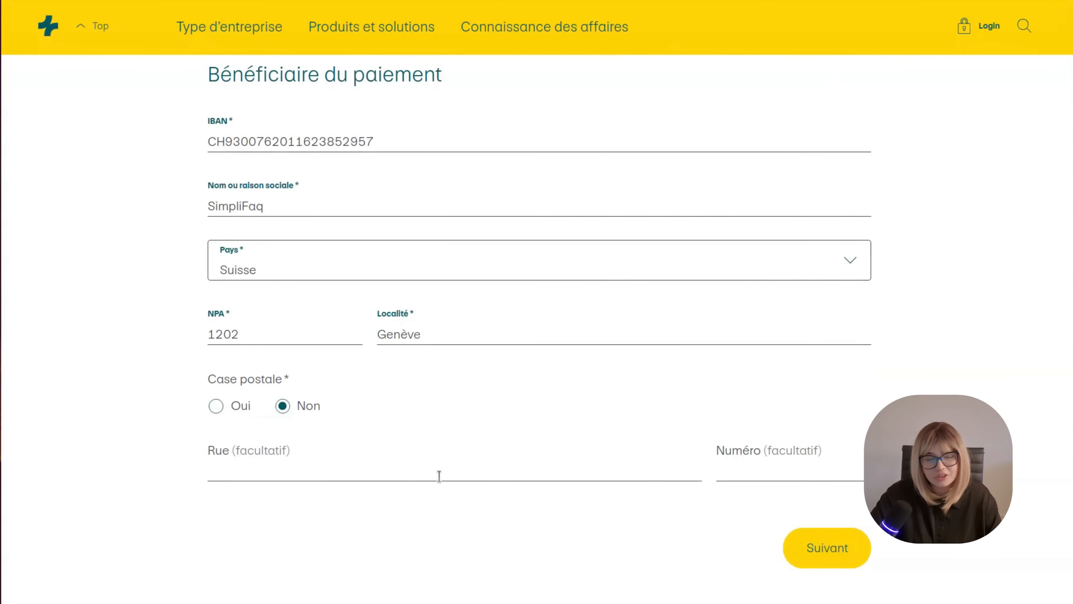
{"action": "scroll", "coordinate": [351, 414], "scroll_direction": "up", "scroll_amount": 4}
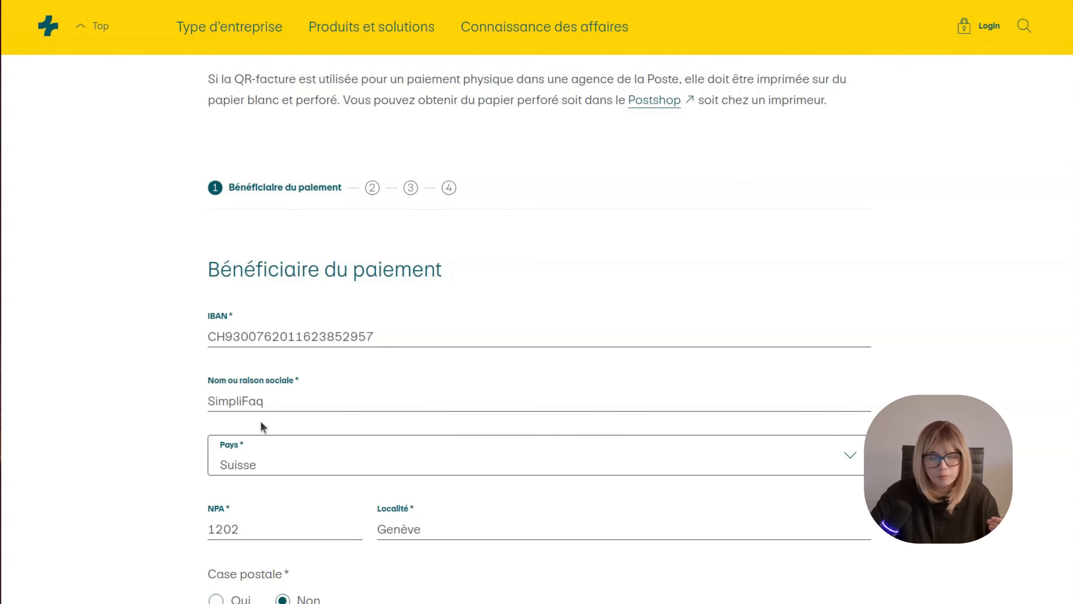
{"action": "scroll", "coordinate": [438, 431], "scroll_direction": "down", "scroll_amount": 2}
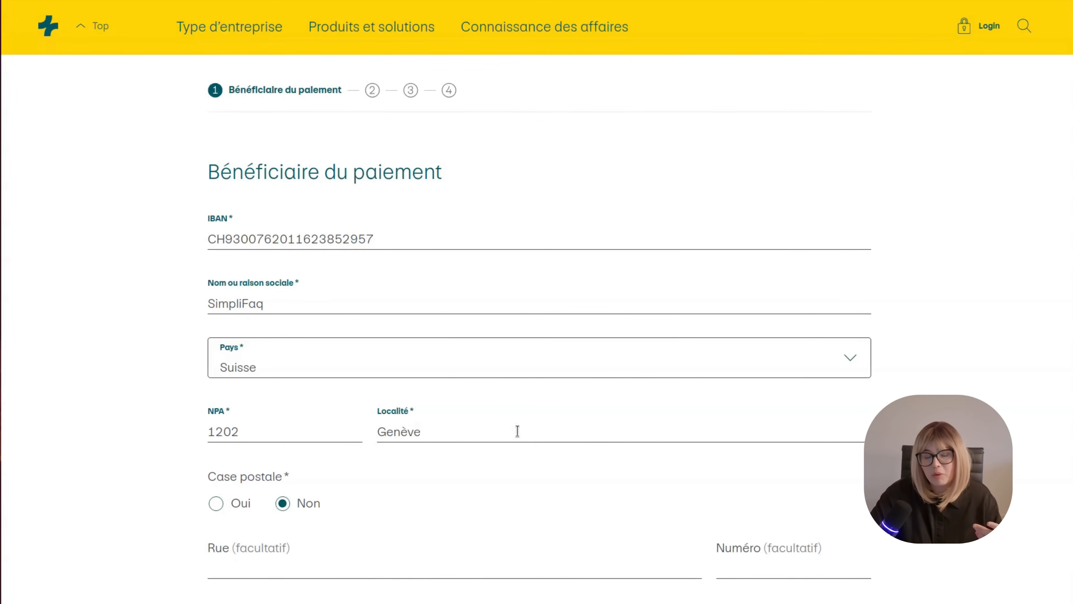
{"action": "scroll", "coordinate": [593, 467], "scroll_direction": "down", "scroll_amount": 2}
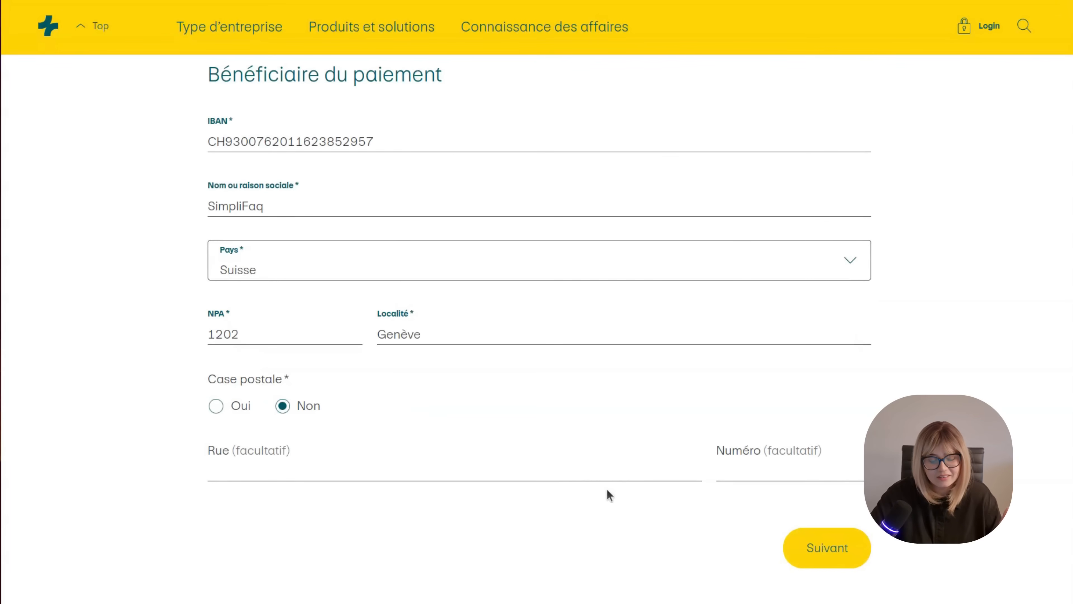
{"action": "scroll", "coordinate": [608, 489], "scroll_direction": "up", "scroll_amount": 2}
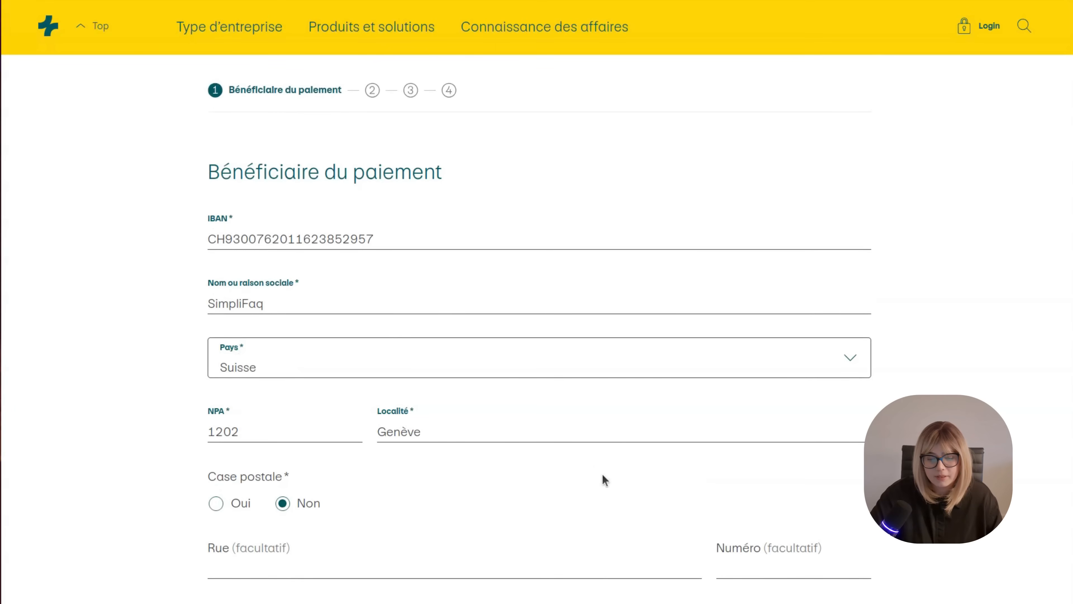
{"action": "scroll", "coordinate": [602, 480], "scroll_direction": "down", "scroll_amount": 2}
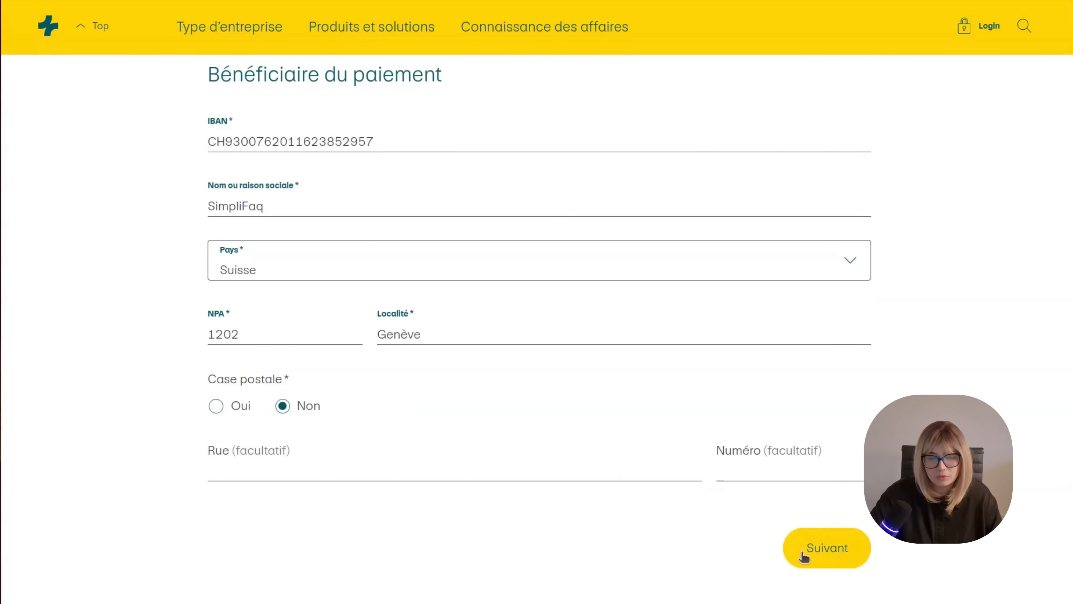
{"action": "left_click", "coordinate": [813, 549]}
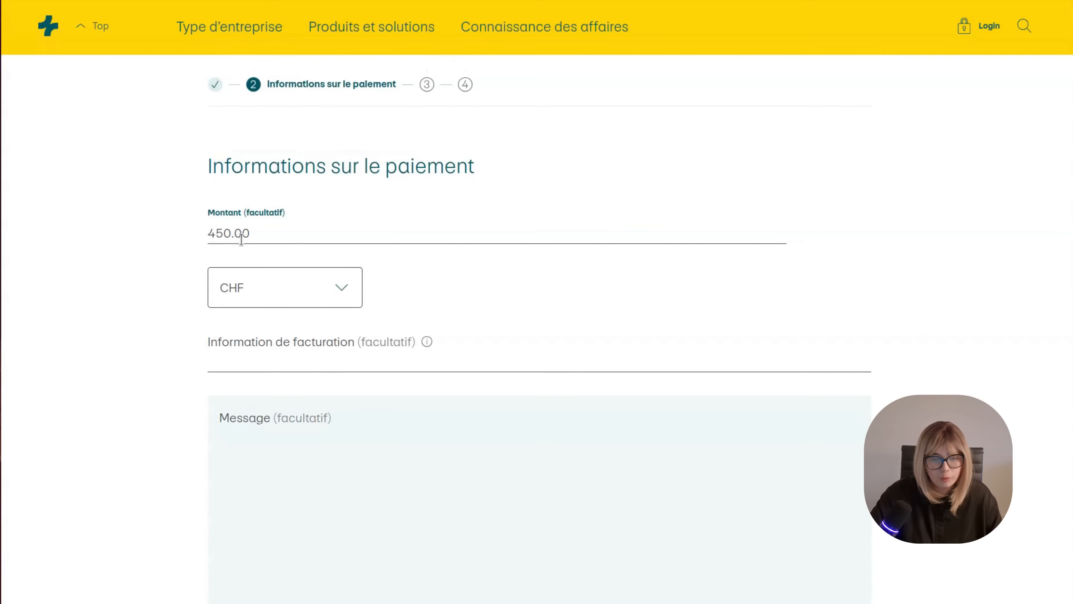
- Review the optional message and billing information fields and read the help note for Information de facturation
{"action": "scroll", "coordinate": [328, 247], "scroll_direction": "down", "scroll_amount": 4}
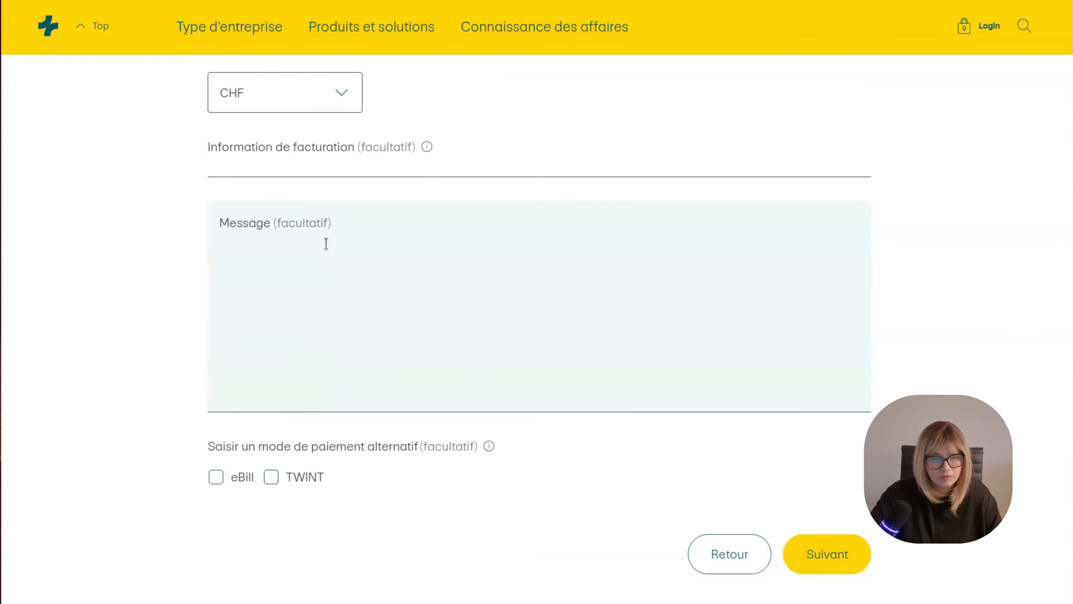
{"action": "left_click", "coordinate": [240, 253]}
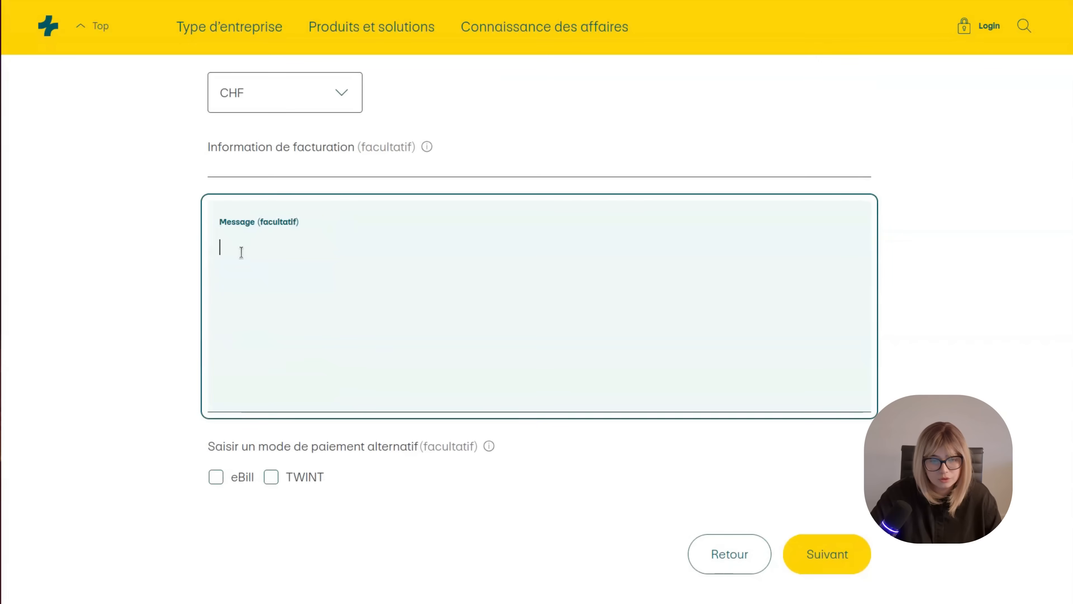
{"action": "left_click", "coordinate": [282, 162]}
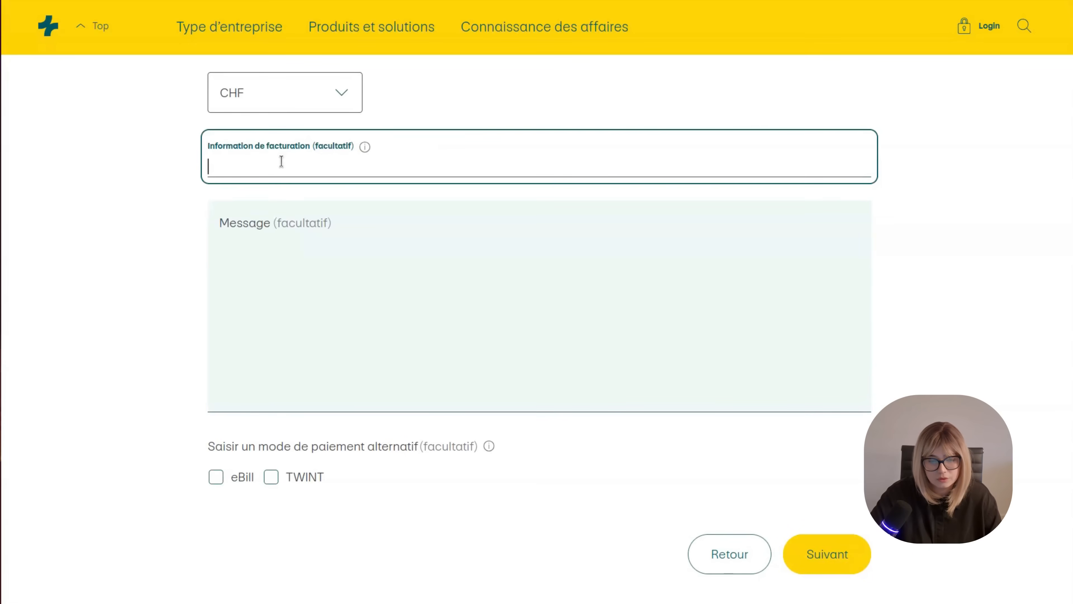
{"action": "left_click", "coordinate": [364, 150]}
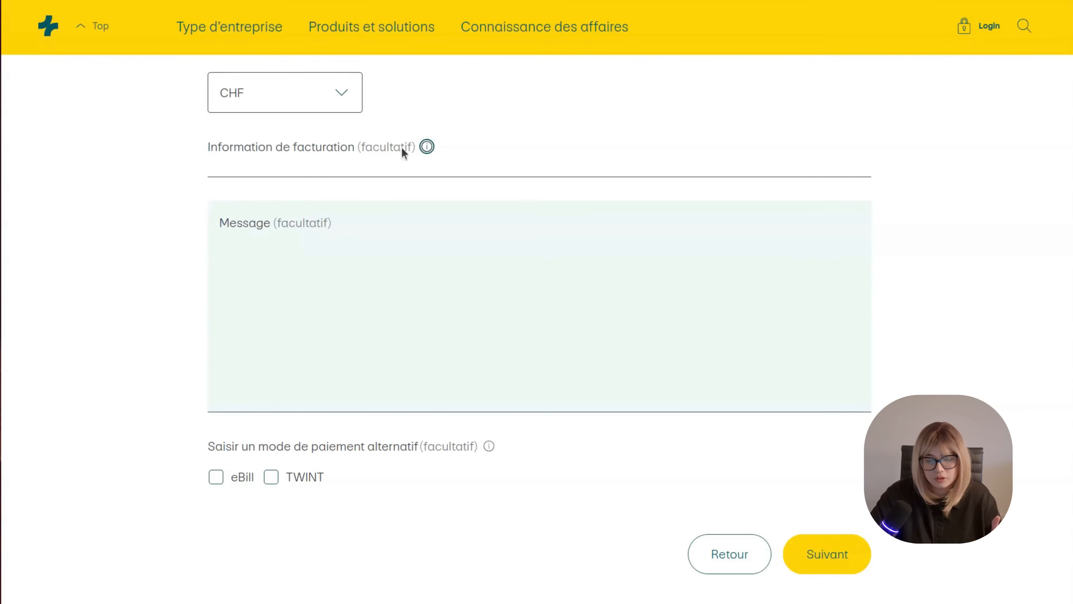
{"action": "mouse_move", "coordinate": [427, 140]}
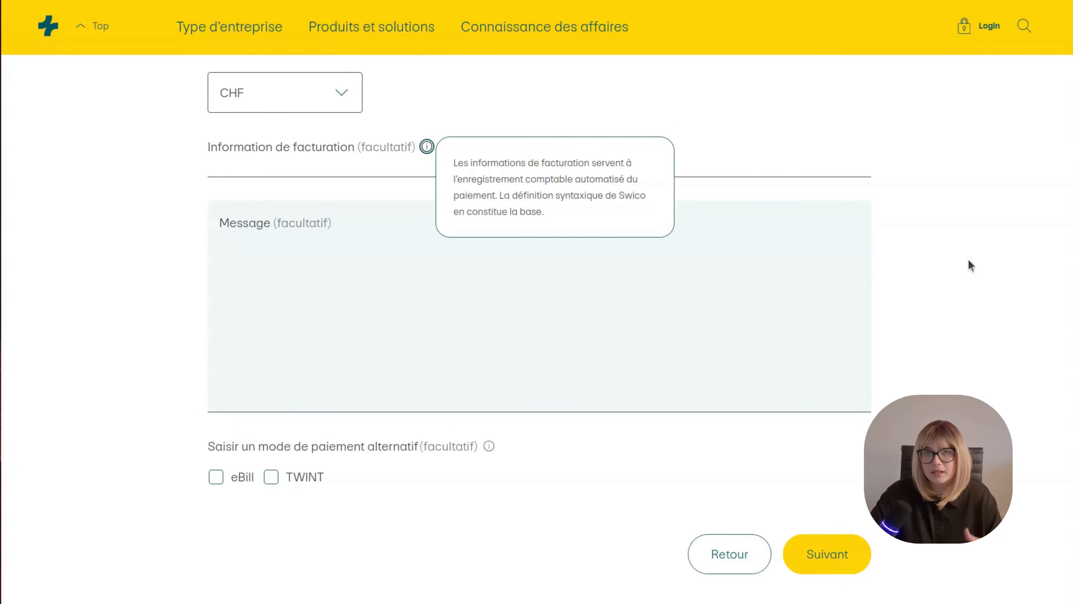
{"action": "left_click", "coordinate": [881, 305]}
- Leave the optional payment fields and the eBill and TWINT options blank and continue to the Débiteur stage
{"action": "scroll", "coordinate": [606, 319], "scroll_direction": "up", "scroll_amount": 5}
{"action": "scroll", "coordinate": [606, 319], "scroll_direction": "down", "scroll_amount": 7}
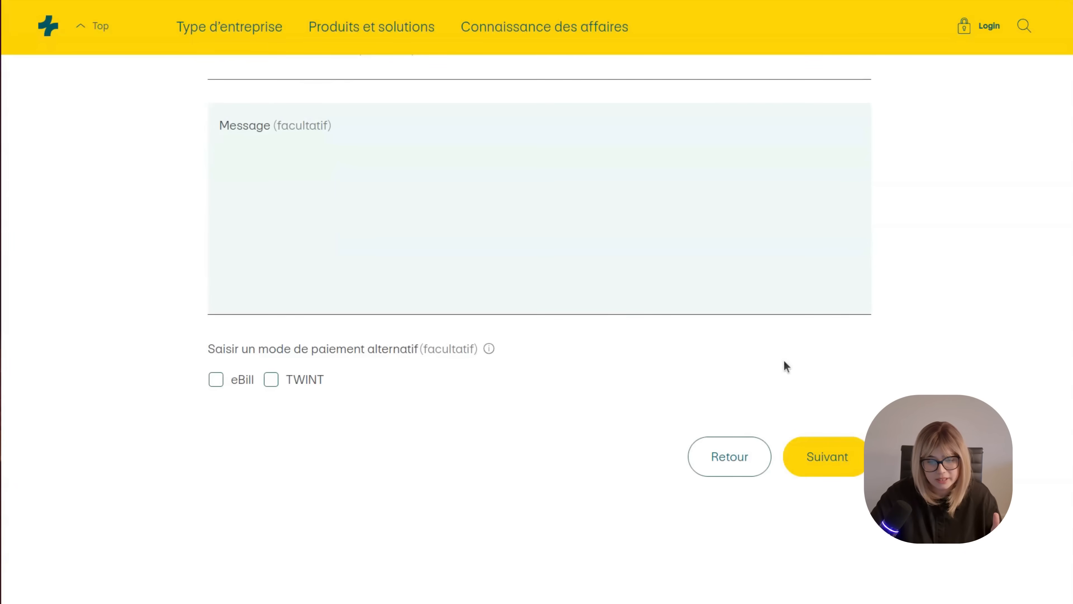
{"action": "scroll", "coordinate": [829, 365], "scroll_direction": "down", "scroll_amount": 2}
{"action": "left_click", "coordinate": [855, 374]}
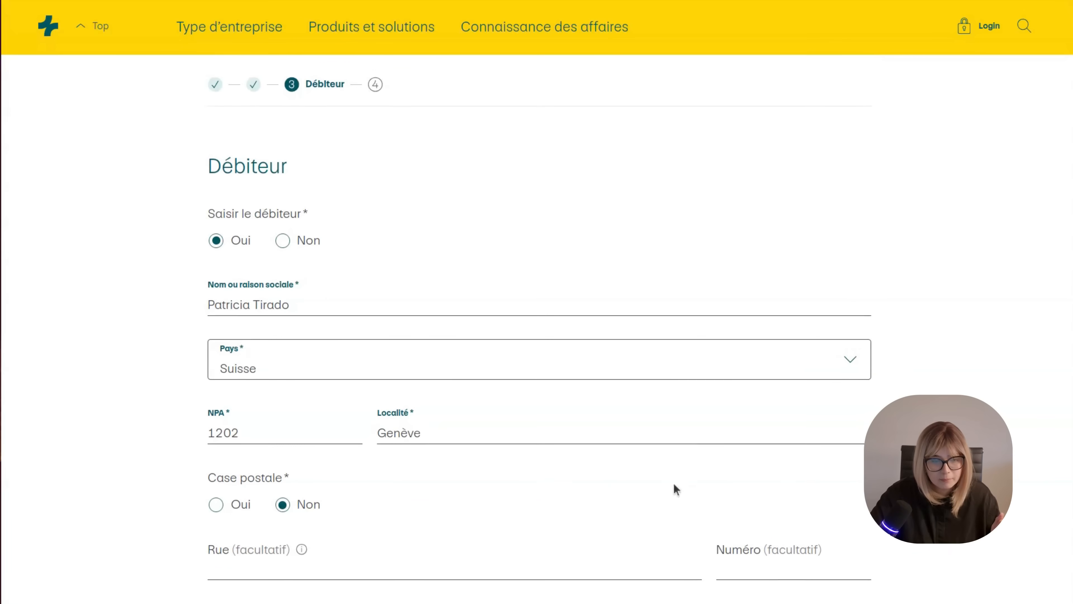
- Review the filled-in debtor details and continue to the Vérifier et créer stage
{"action": "left_click_drag", "start_coordinate": [204, 165], "coordinate": [321, 169]}
{"action": "left_click", "coordinate": [320, 166]}
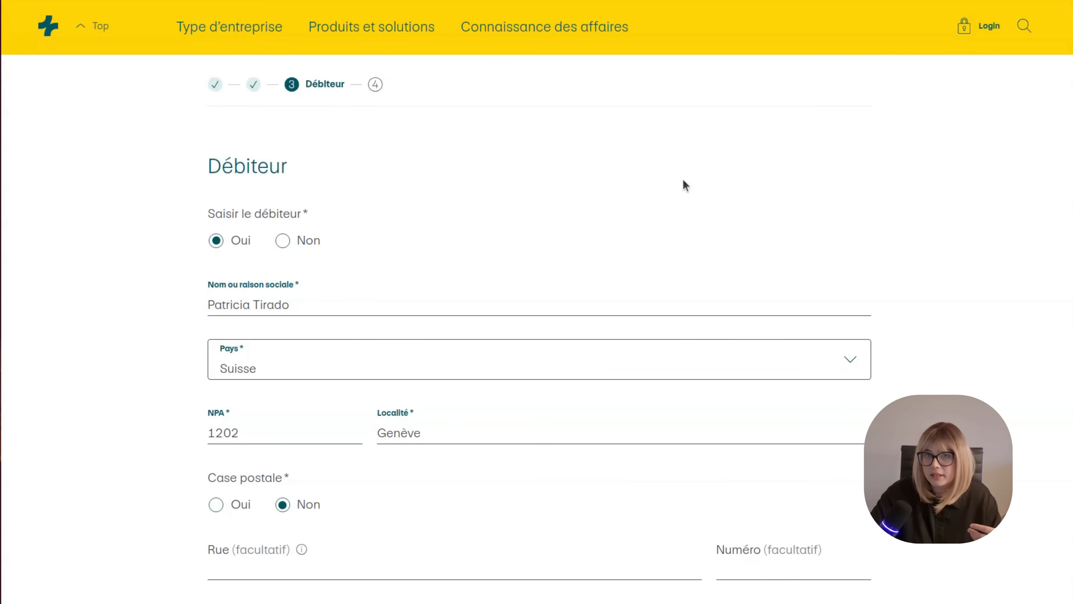
{"action": "scroll", "coordinate": [903, 235], "scroll_direction": "down", "scroll_amount": 5}
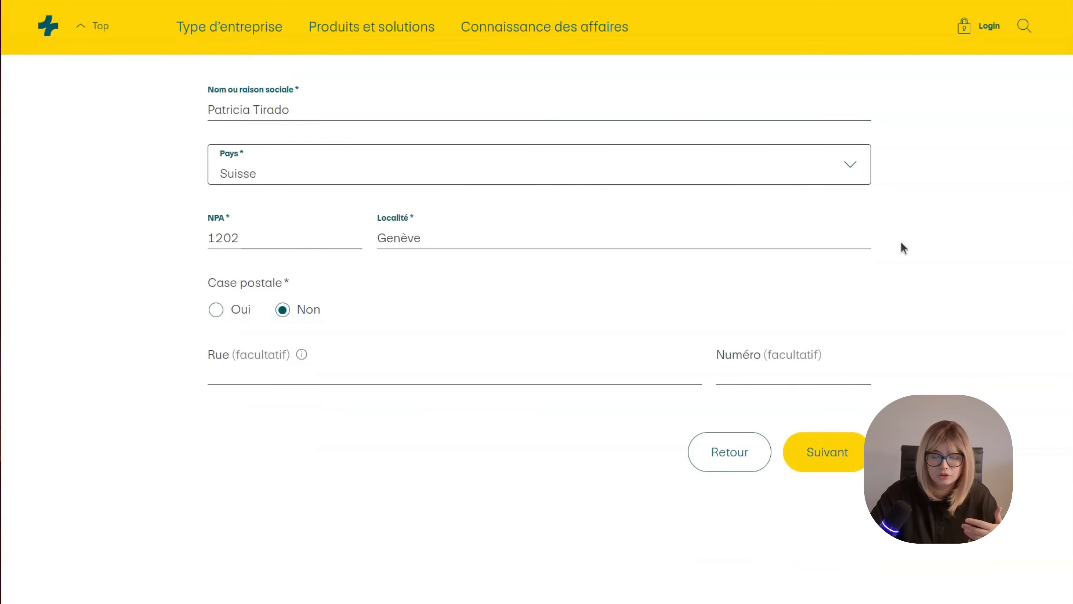
{"action": "scroll", "coordinate": [901, 244], "scroll_direction": "up", "scroll_amount": 2}
{"action": "scroll", "coordinate": [901, 244], "scroll_direction": "down", "scroll_amount": 2}
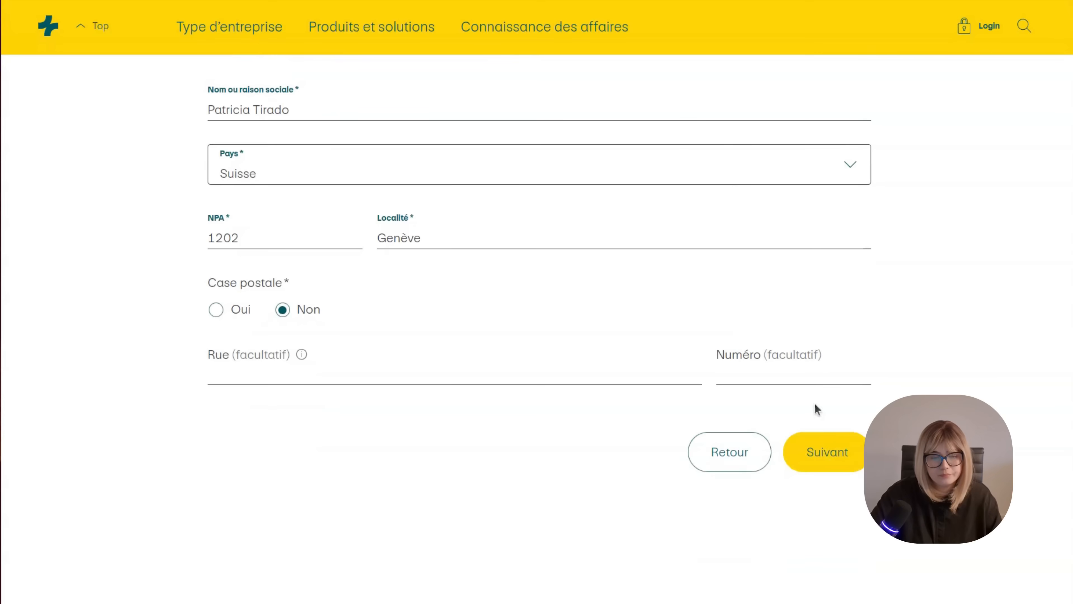
{"action": "left_click", "coordinate": [833, 441]}
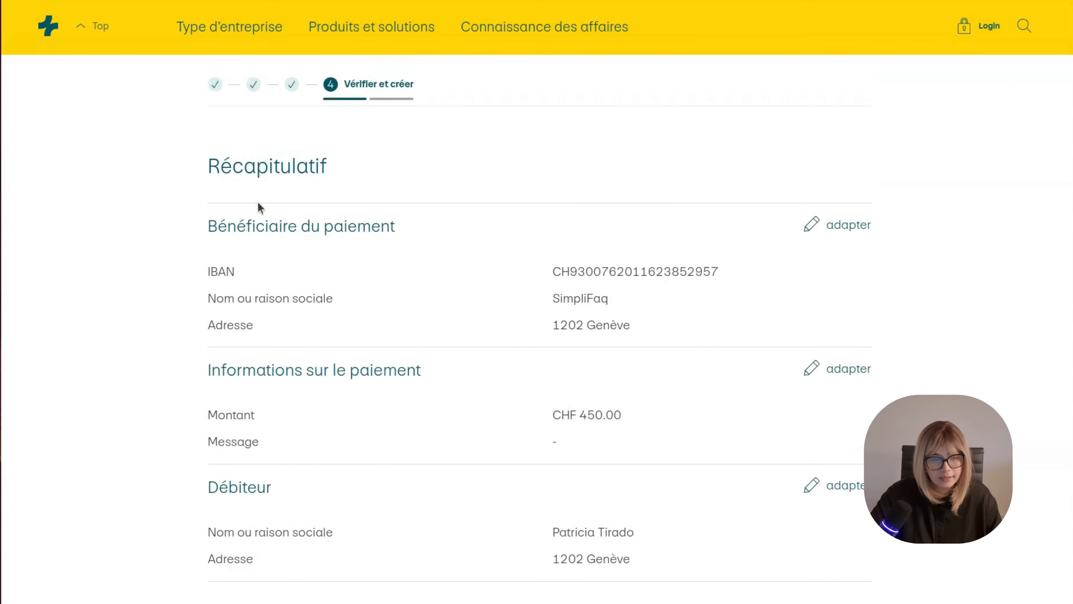
- Check the Récapitulatif of beneficiary, payment and debtor details, and generate the QR invoice as a PDF
{"action": "scroll", "coordinate": [805, 431], "scroll_direction": "down", "scroll_amount": 3}
{"action": "scroll", "coordinate": [723, 344], "scroll_direction": "up", "scroll_amount": 3}
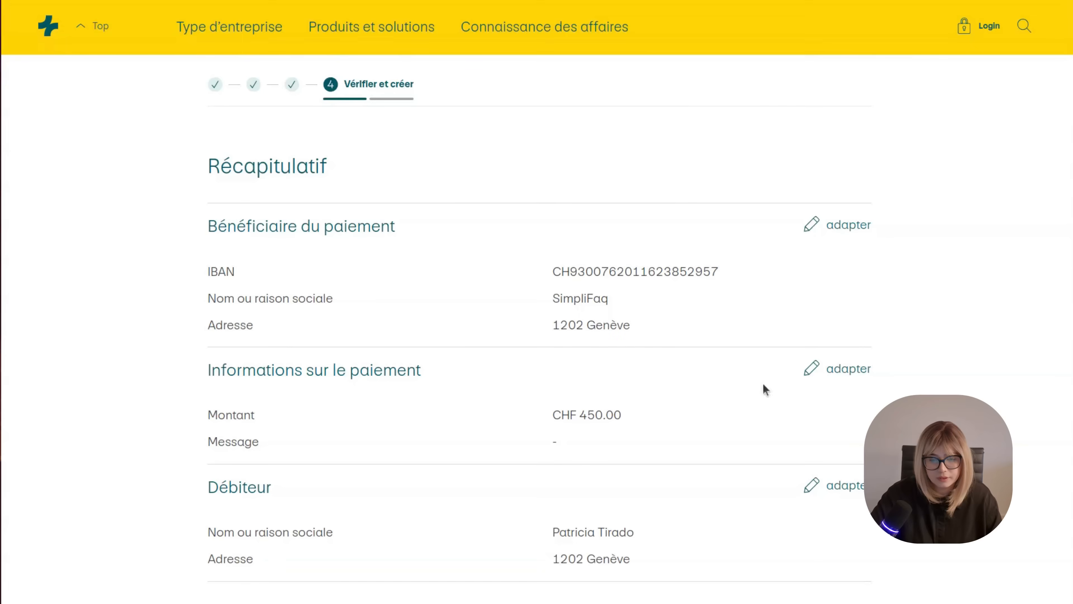
{"action": "scroll", "coordinate": [723, 345], "scroll_direction": "down", "scroll_amount": 5}
{"action": "left_click", "coordinate": [779, 362]}
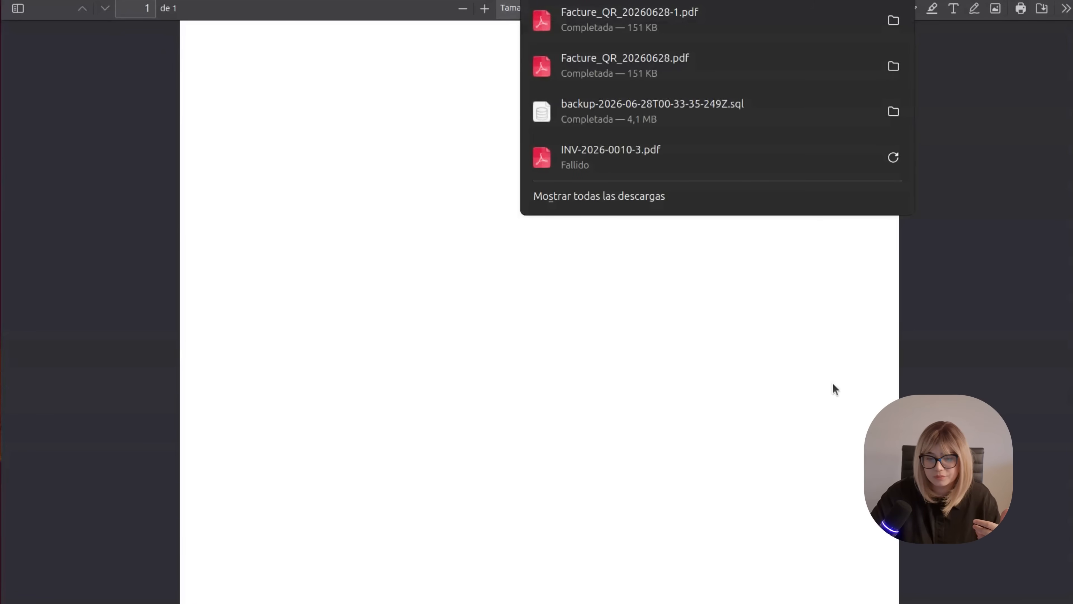
{"action": "left_click", "coordinate": [832, 384]}
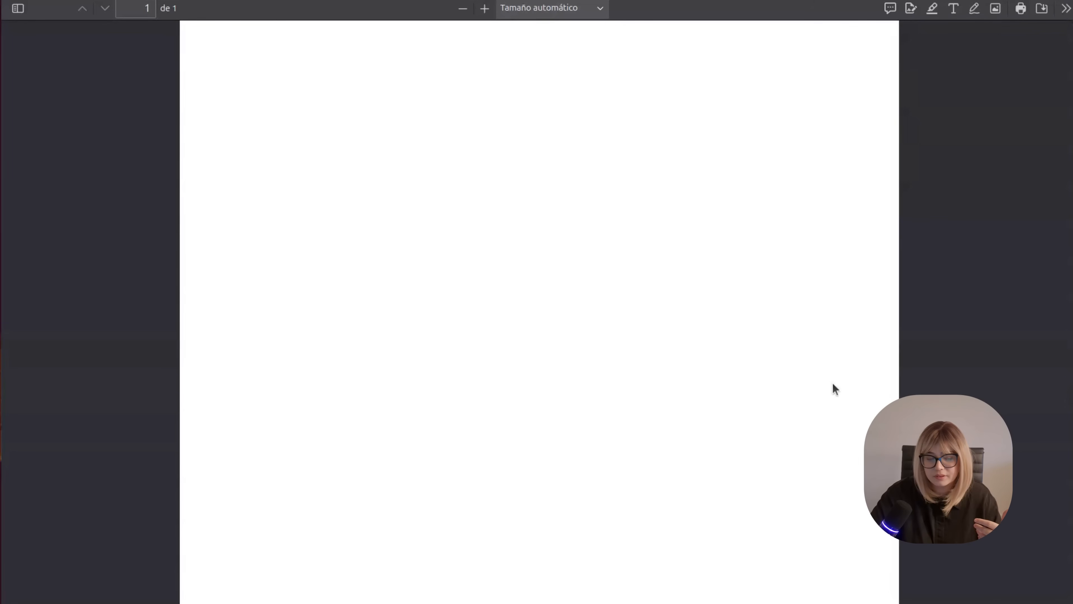
- Examine the generated PDF page, with its blank upper area and the receipt and payment section at its lower end
{"action": "scroll", "coordinate": [868, 382], "scroll_direction": "down", "scroll_amount": 2}
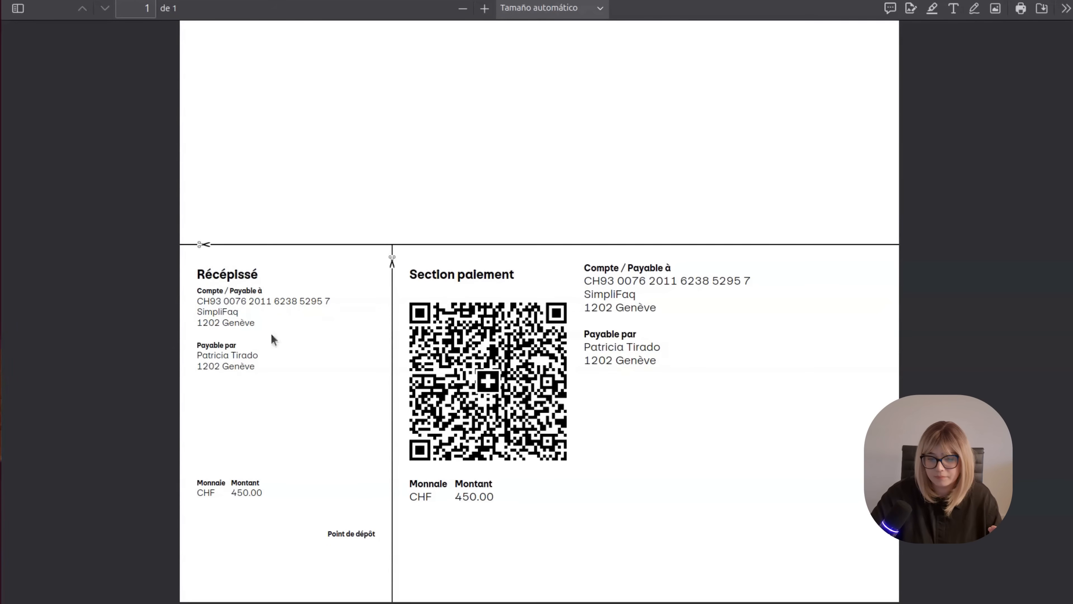
{"action": "scroll", "coordinate": [540, 312], "scroll_direction": "up", "scroll_amount": 10}
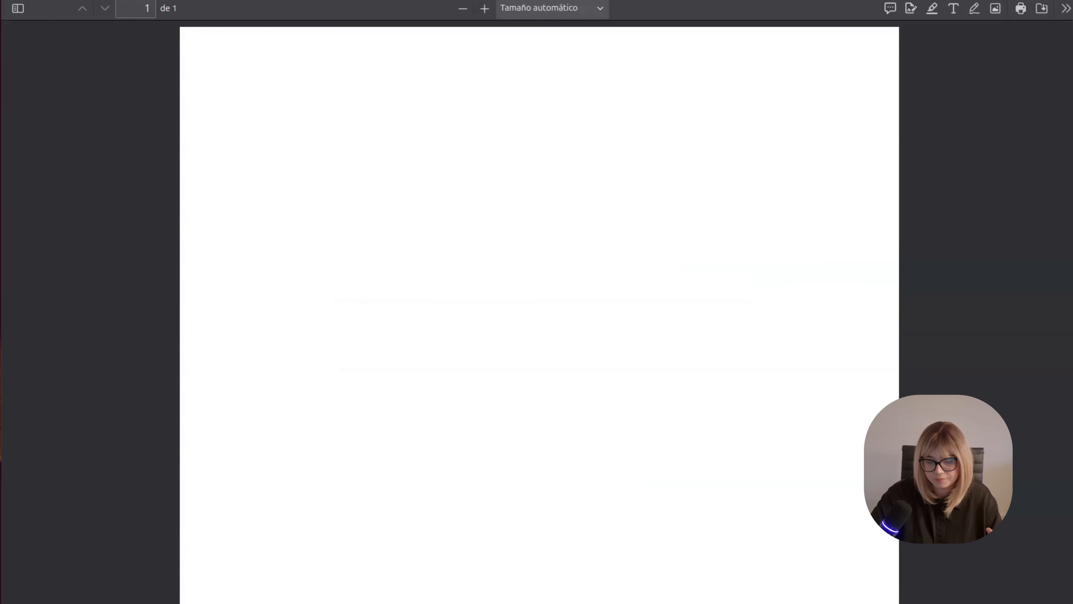
{"action": "scroll", "coordinate": [540, 312], "scroll_direction": "down", "scroll_amount": 10}
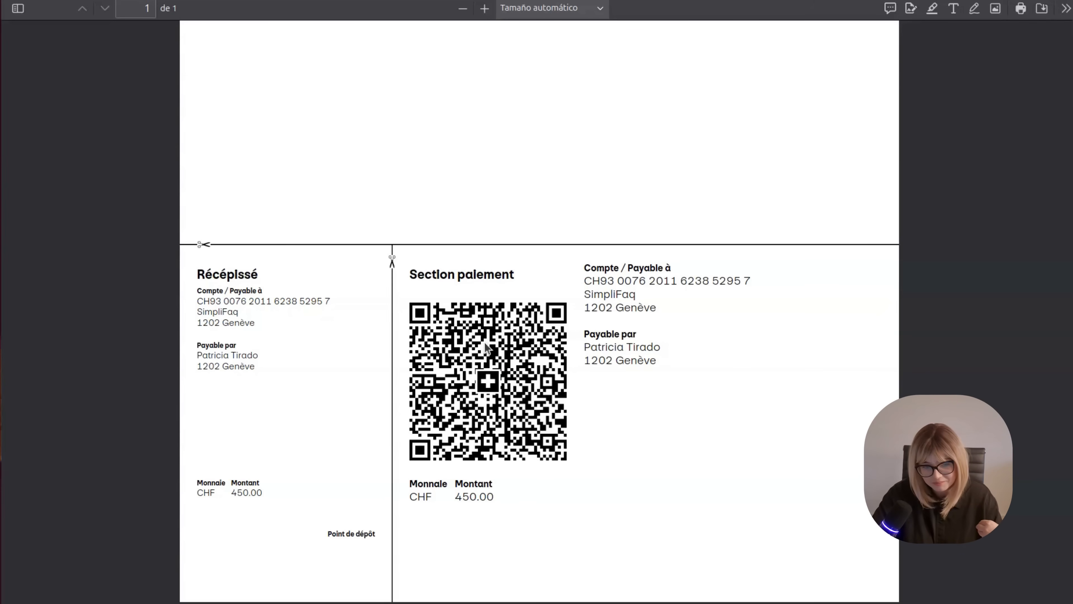
{"action": "scroll", "coordinate": [486, 344], "scroll_direction": "up", "scroll_amount": 5}
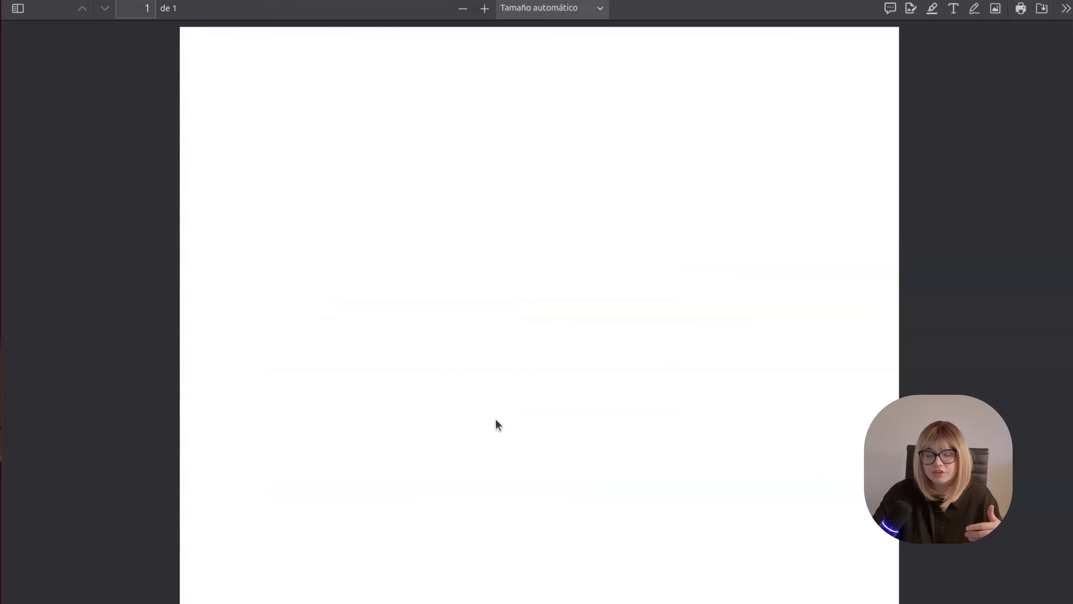
{"action": "scroll", "coordinate": [495, 421], "scroll_direction": "down", "scroll_amount": 5}
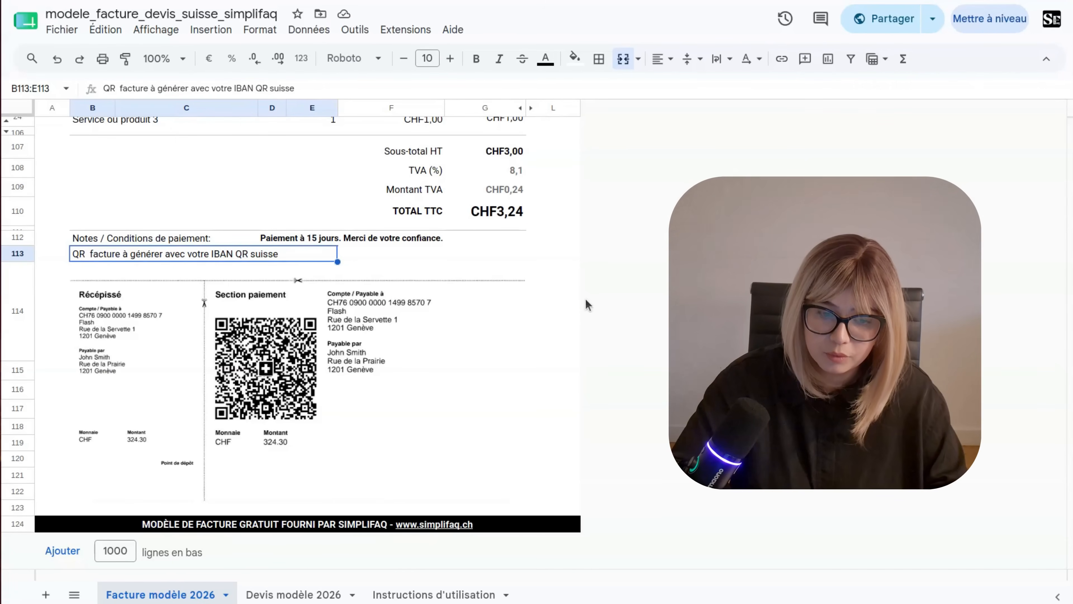
- Return to the Facture modèle 2026 sheet and insert the new QR payment slip image over the cells at B114:G123
{"action": "left_click", "coordinate": [577, 301]}
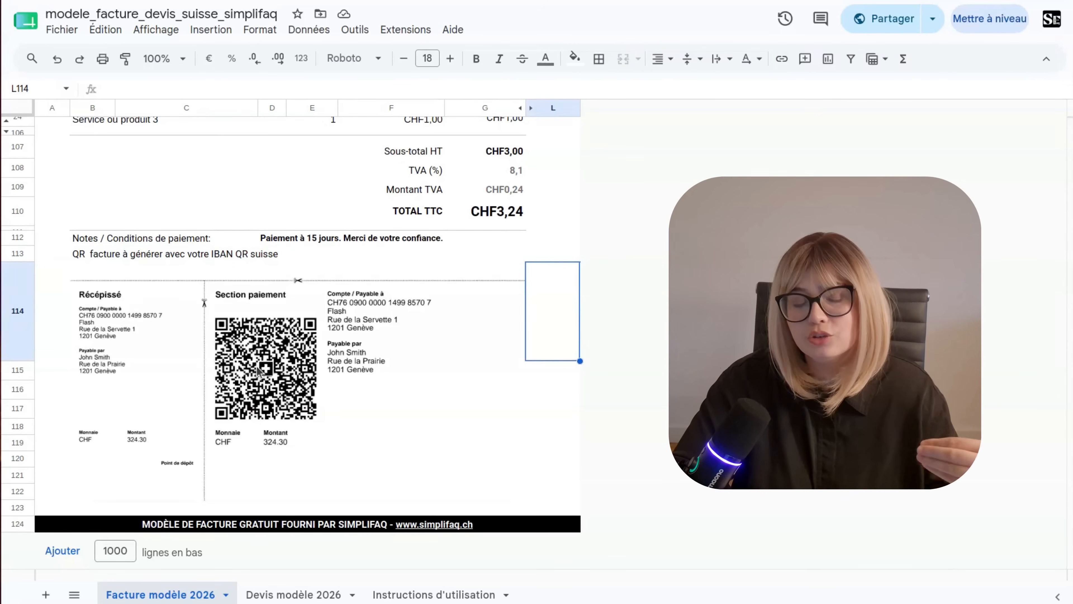
{"action": "left_click", "coordinate": [186, 334]}
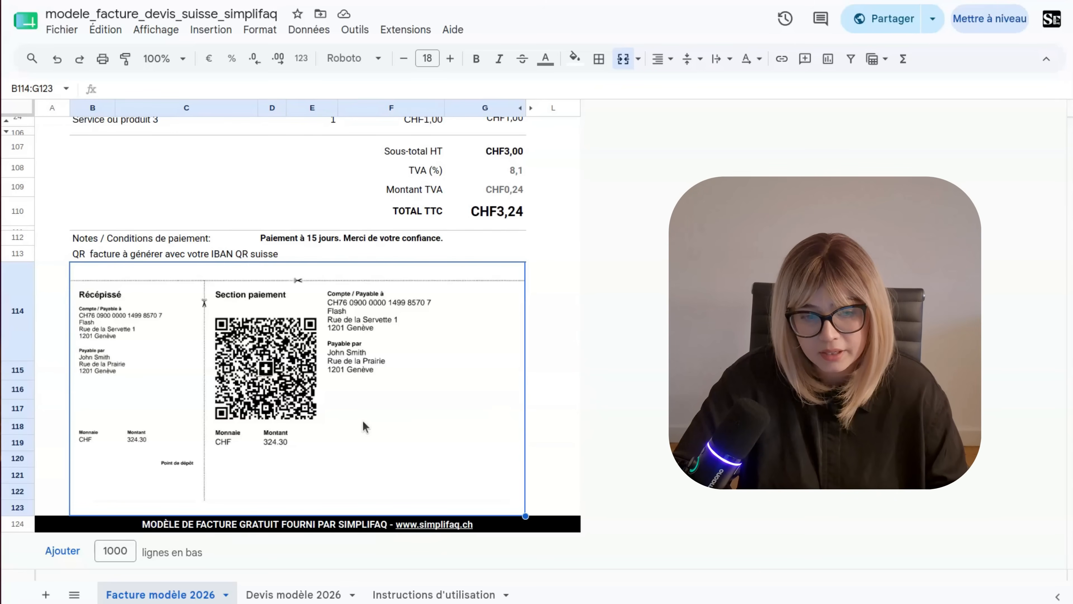
{"action": "left_click", "coordinate": [211, 30]}
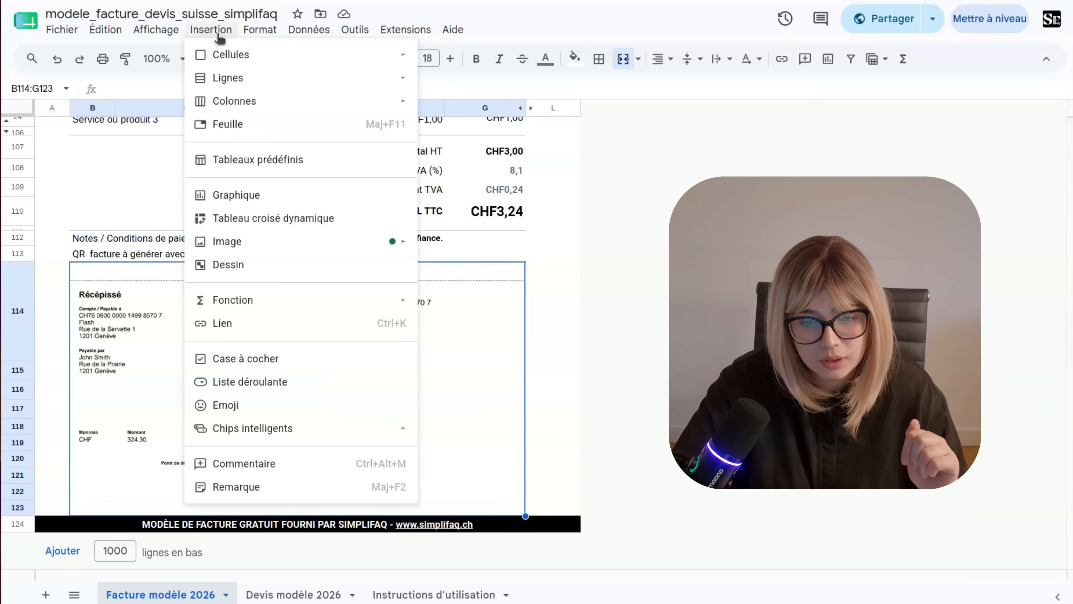
{"action": "mouse_move", "coordinate": [381, 241]}
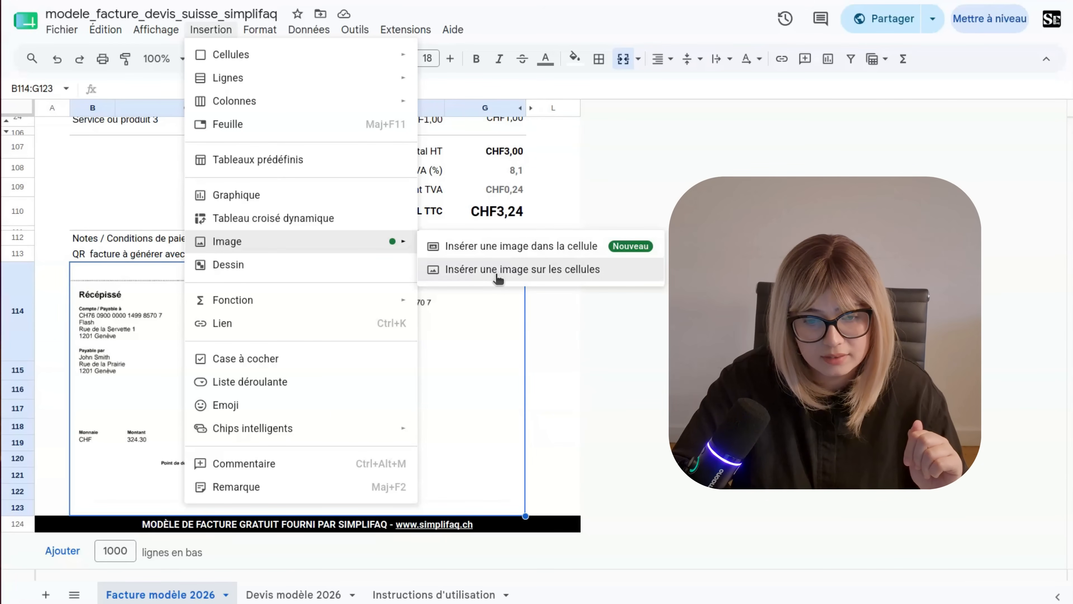
{"action": "left_click", "coordinate": [498, 275]}
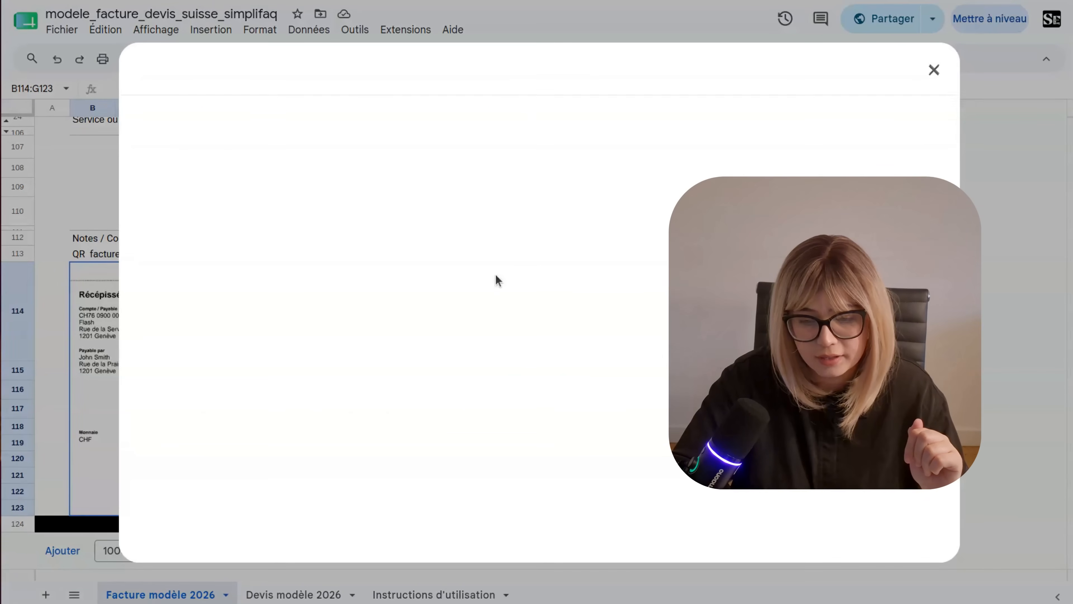
{"action": "left_click", "coordinate": [527, 396]}
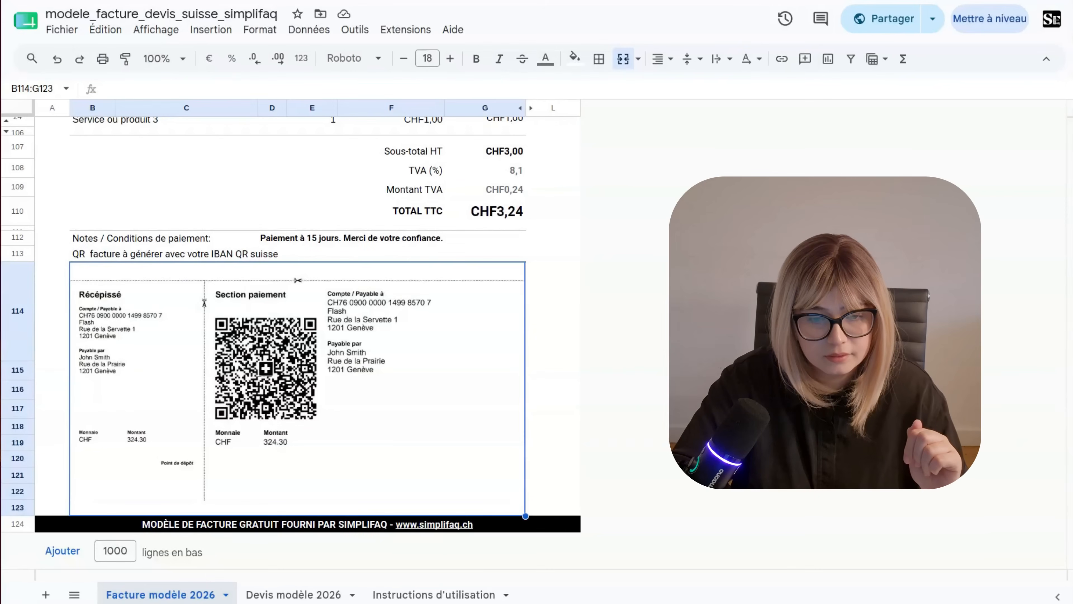
- Shrink the inserted payment slip image, move it over the QR area, and delete the sample payment slip behind it
{"action": "left_click_drag", "start_coordinate": [663, 270], "coordinate": [506, 260]}
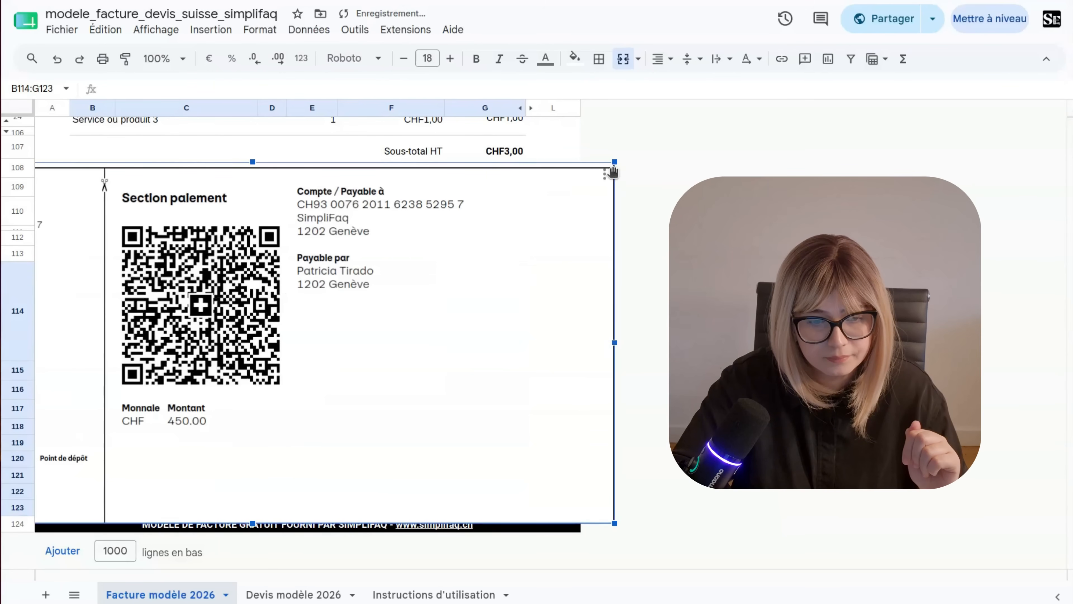
{"action": "left_click_drag", "start_coordinate": [614, 162], "coordinate": [250, 435]}
{"action": "left_click_drag", "start_coordinate": [136, 420], "coordinate": [348, 415]}
{"action": "left_click", "coordinate": [387, 301]}
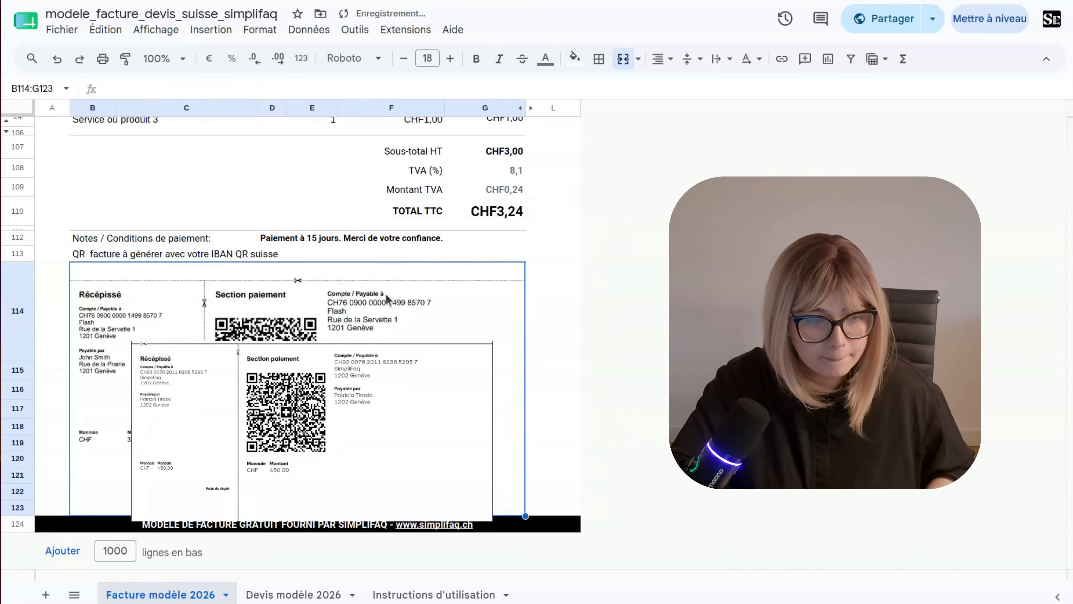
{"action": "key", "text": "Delete"}
- Enlarge and position the new payment slip to fill the space between the QR facture line and the footer
{"action": "left_click", "coordinate": [372, 386]}
{"action": "left_click_drag", "start_coordinate": [367, 413], "coordinate": [309, 342]}
{"action": "left_click_drag", "start_coordinate": [310, 342], "coordinate": [302, 324]}
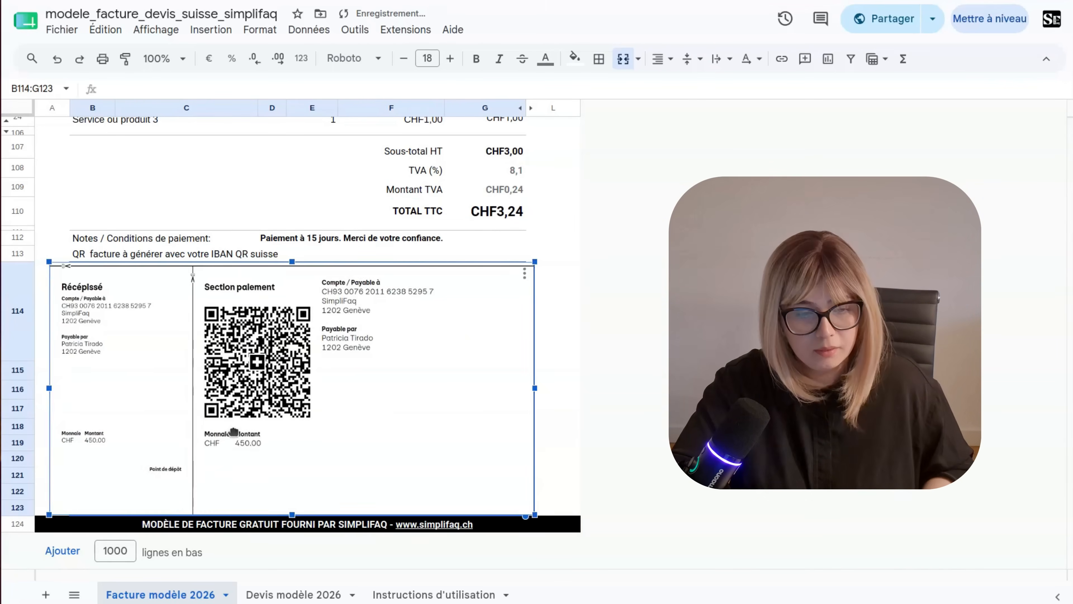
{"action": "left_click_drag", "start_coordinate": [232, 434], "coordinate": [236, 433]}
{"action": "left_click", "coordinate": [568, 410]}
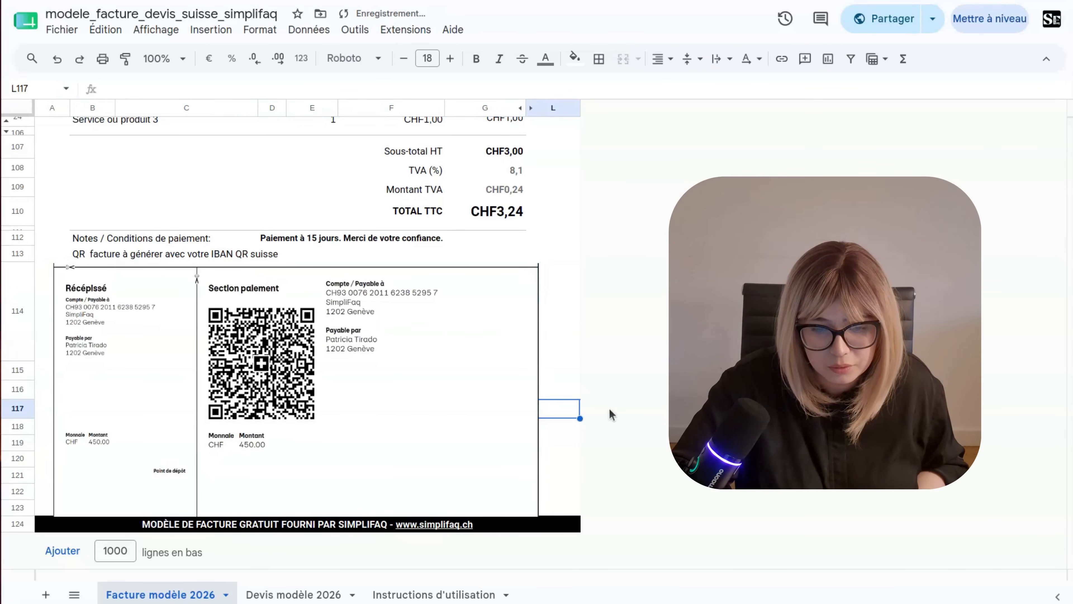
{"action": "left_click", "coordinate": [430, 424]}
{"action": "left_click_drag", "start_coordinate": [430, 425], "coordinate": [434, 427]}
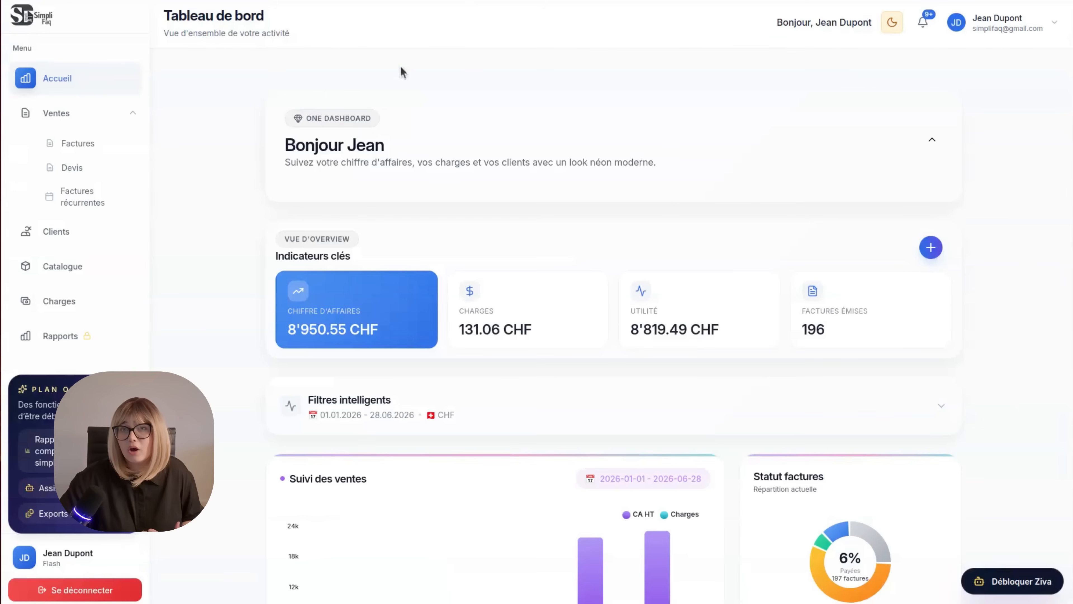
- Switch to the SimpliFaq web app and look through its Factures list and its Clients list
{"action": "left_click", "coordinate": [83, 143]}
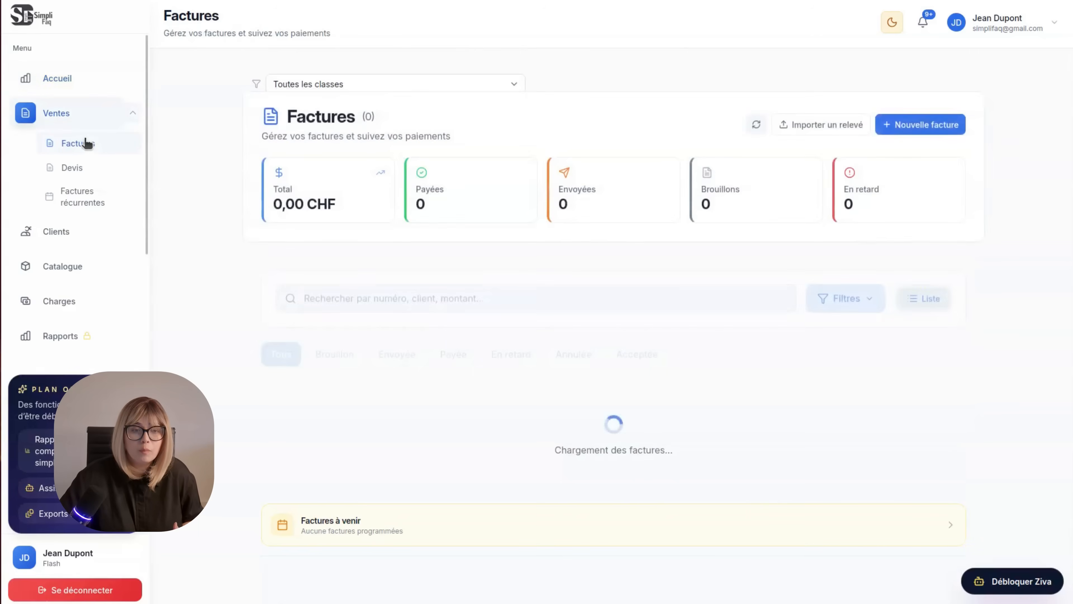
{"action": "scroll", "coordinate": [439, 461], "scroll_direction": "down", "scroll_amount": 2}
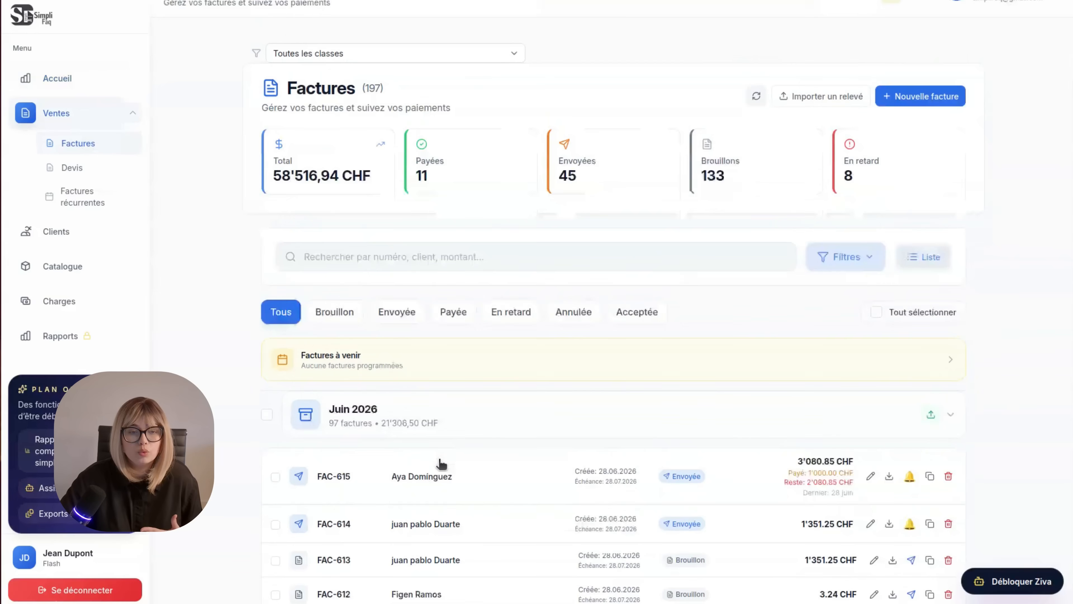
{"action": "left_click", "coordinate": [53, 232]}
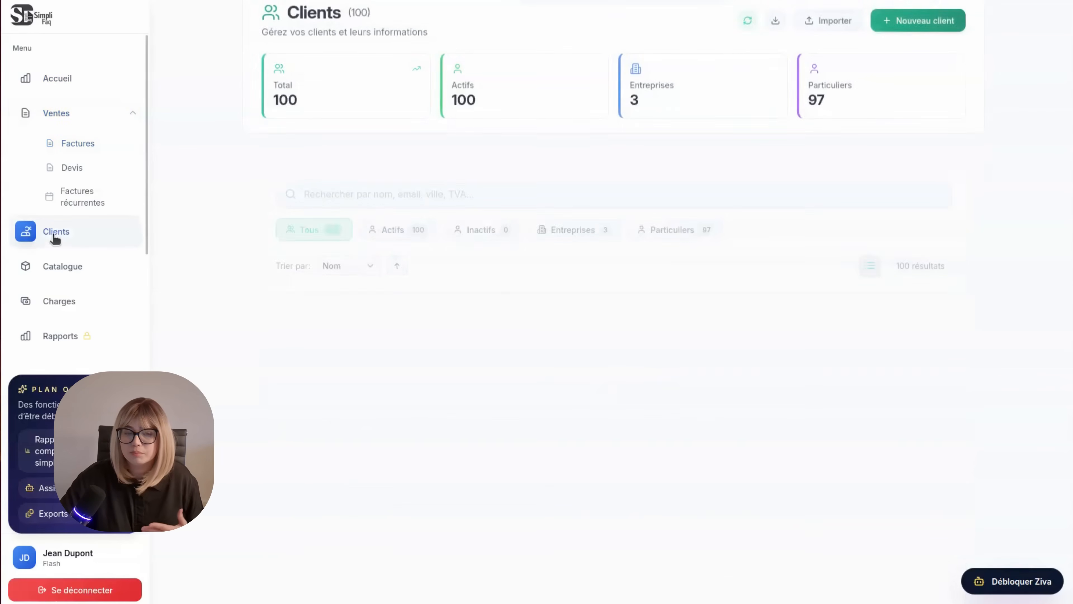
{"action": "scroll", "coordinate": [648, 491], "scroll_direction": "down", "scroll_amount": 1}
{"action": "scroll", "coordinate": [649, 492], "scroll_direction": "down", "scroll_amount": 15}
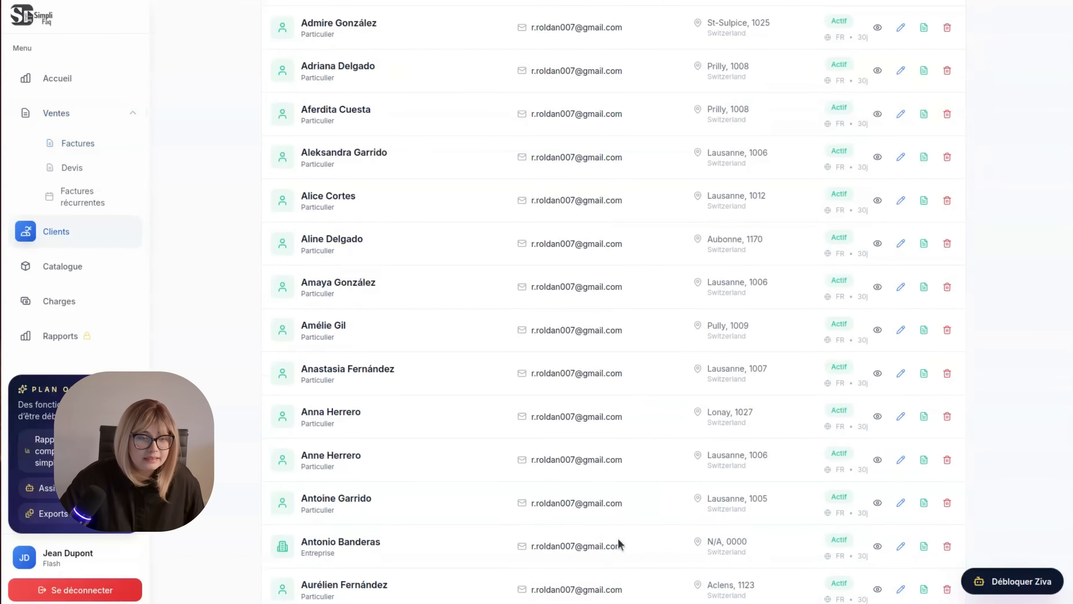
{"action": "scroll", "coordinate": [625, 562], "scroll_direction": "up", "scroll_amount": 9}
{"action": "scroll", "coordinate": [638, 580], "scroll_direction": "up", "scroll_amount": 9}
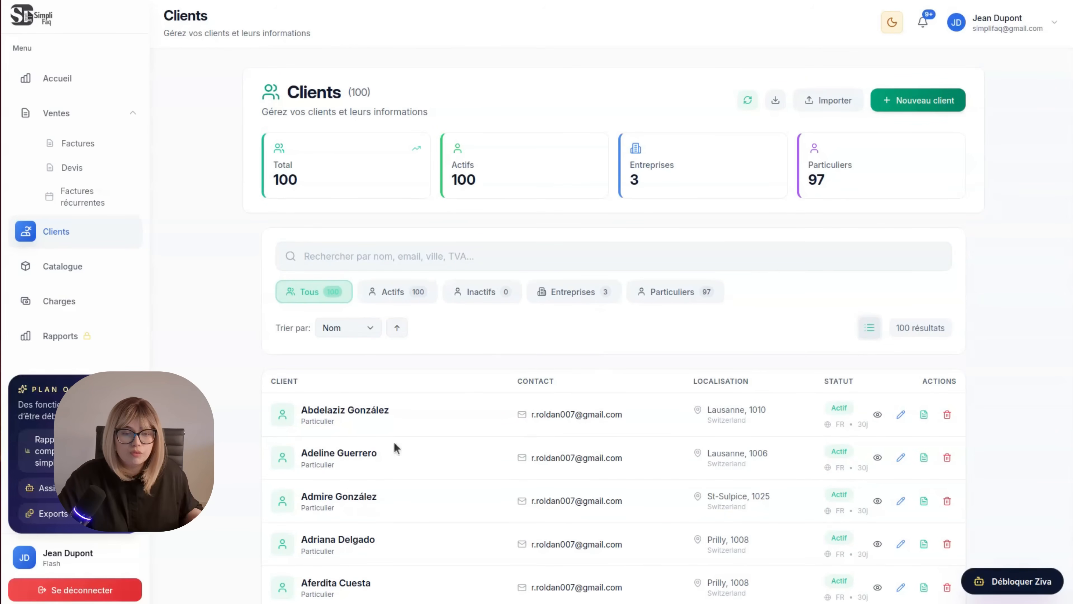
- Look through the Catalogue page listing the products and services
{"action": "left_click", "coordinate": [83, 270]}
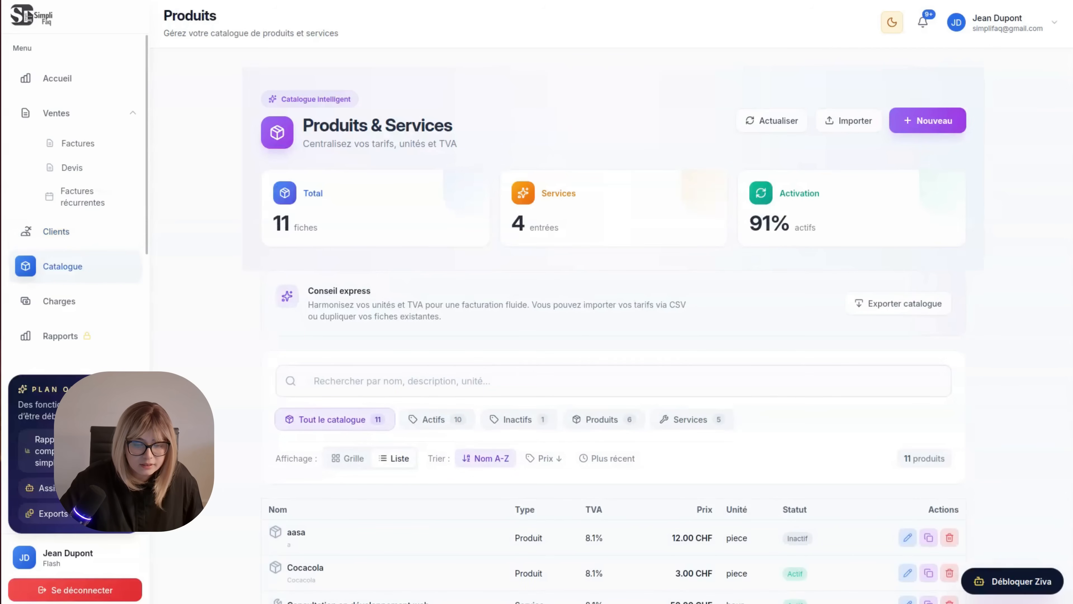
{"action": "scroll", "coordinate": [419, 509], "scroll_direction": "down", "scroll_amount": 5}
{"action": "scroll", "coordinate": [445, 505], "scroll_direction": "up", "scroll_amount": 5}
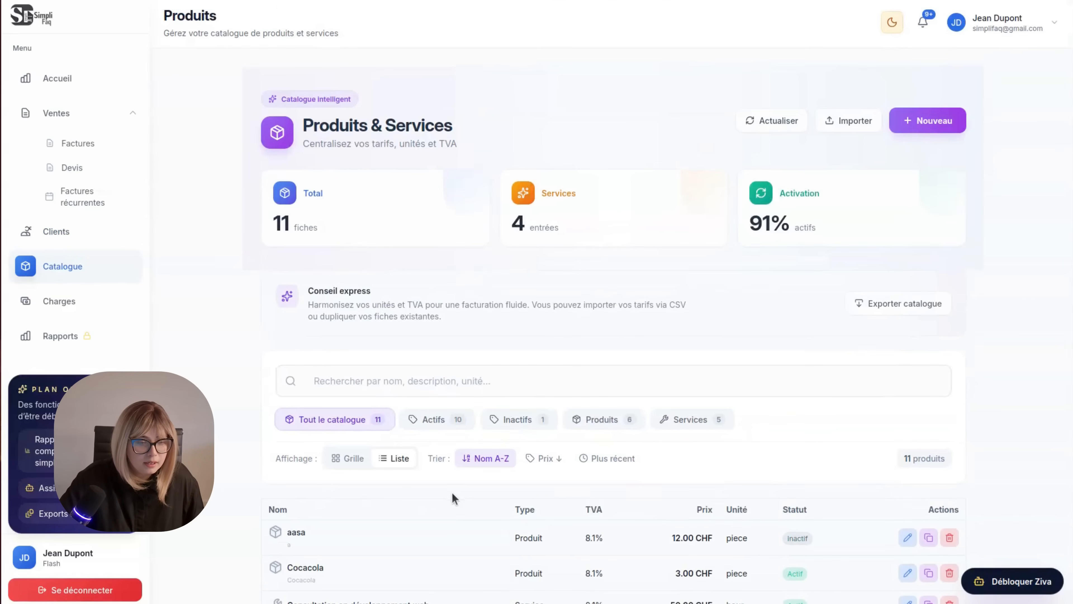
- Start a new invoice from the Factures list and view the new-client form, closing it without saving
{"action": "left_click", "coordinate": [78, 143]}
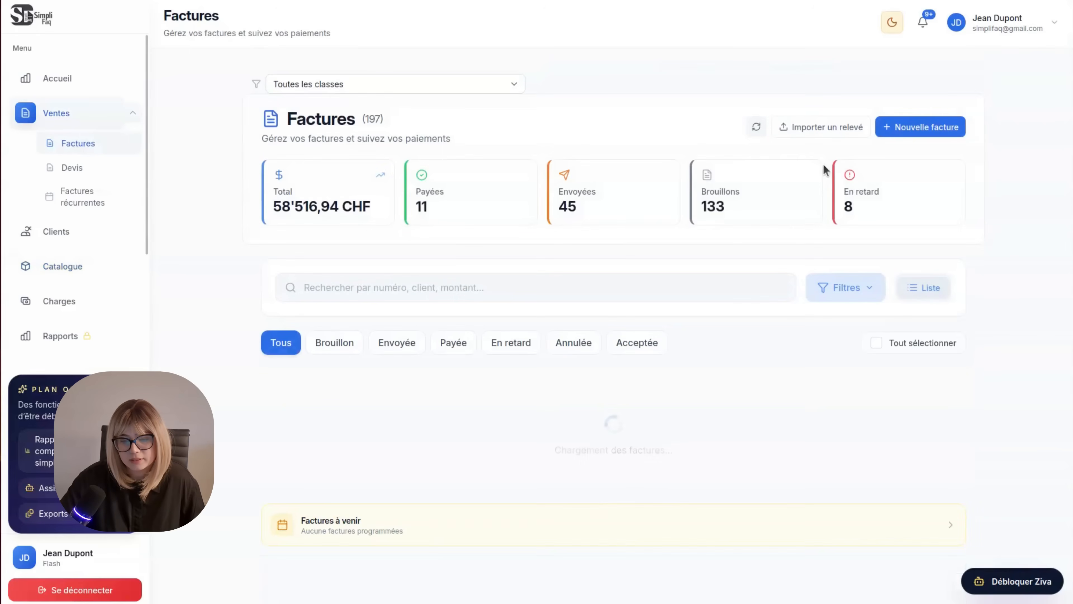
{"action": "left_click", "coordinate": [899, 139]}
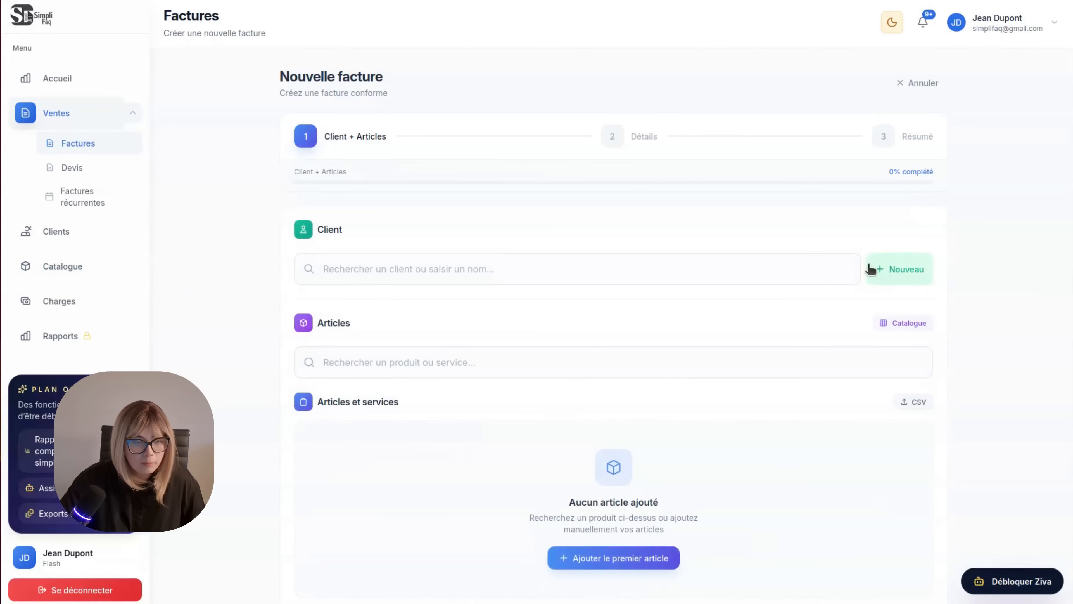
{"action": "left_click", "coordinate": [888, 273]}
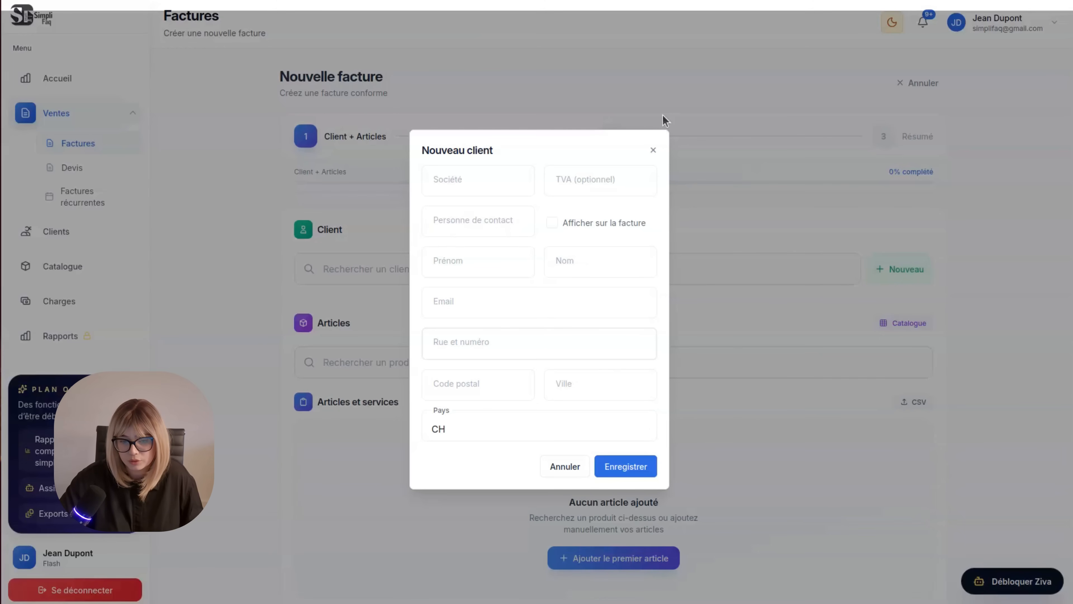
{"action": "left_click", "coordinate": [653, 156]}
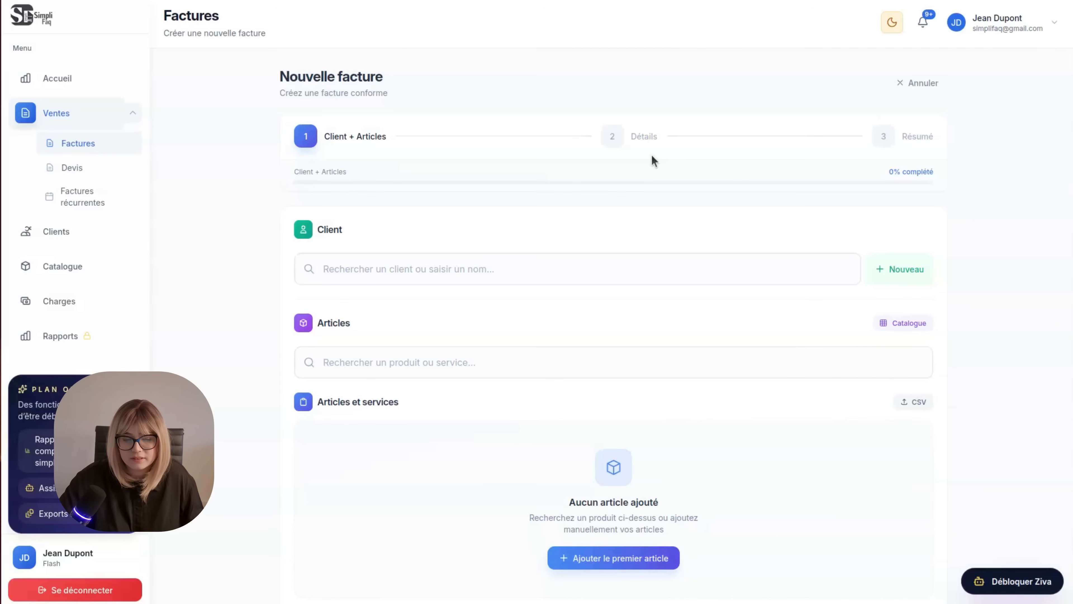
- Choose an existing individual client from the saved clients as the recipient of the new invoice
{"action": "left_click", "coordinate": [539, 277]}
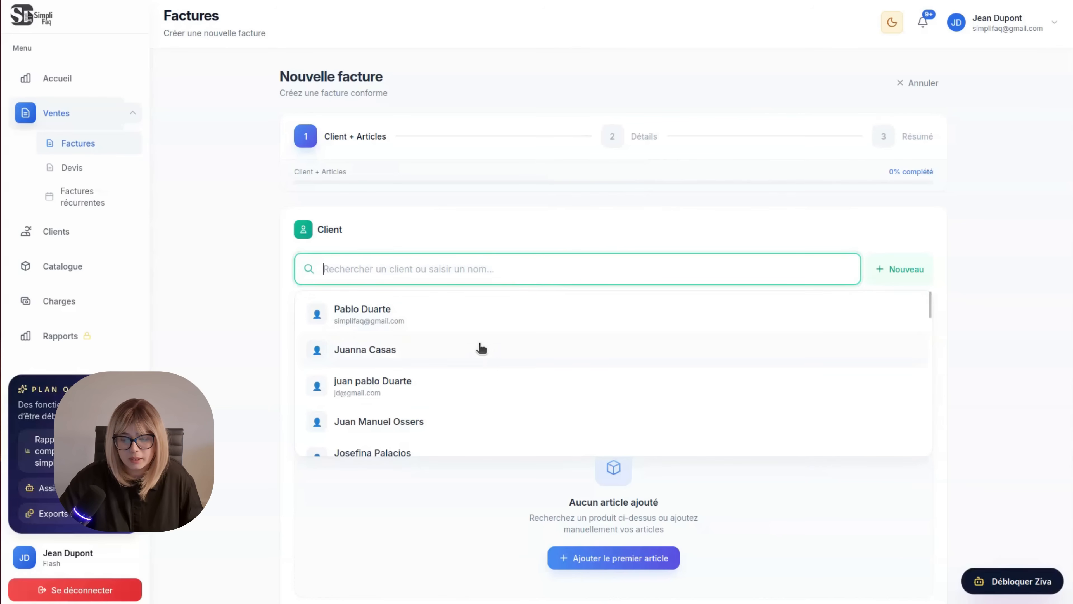
{"action": "scroll", "coordinate": [479, 350], "scroll_direction": "down", "scroll_amount": 3}
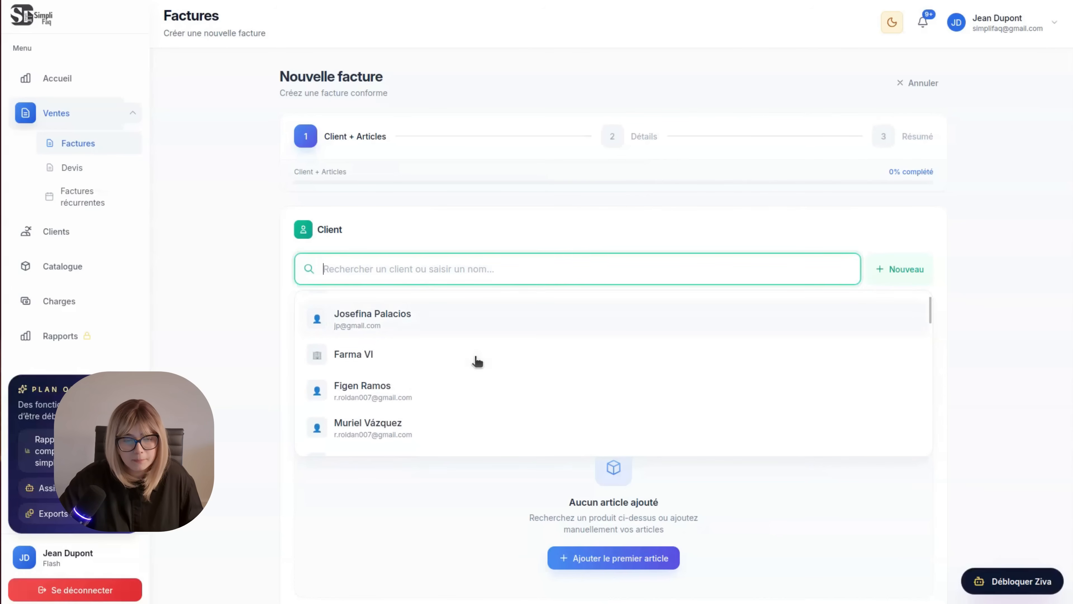
{"action": "left_click", "coordinate": [424, 401]}
{"action": "scroll", "coordinate": [492, 317], "scroll_direction": "down", "scroll_amount": 5}
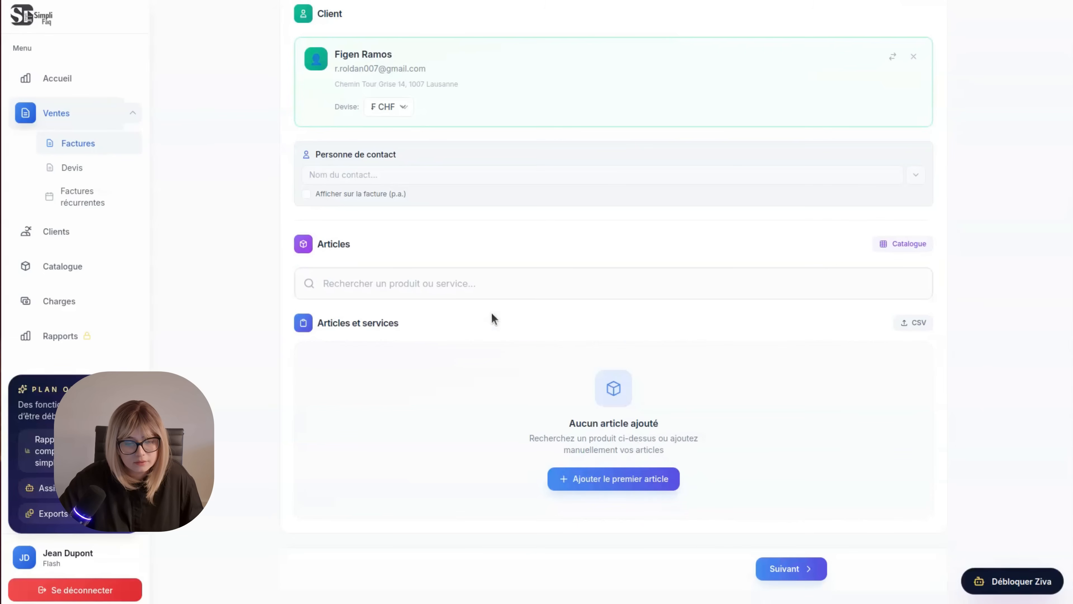
- Add the catalogue item "Création du site web professionnel" to the invoice's articles
{"action": "left_click", "coordinate": [909, 244]}
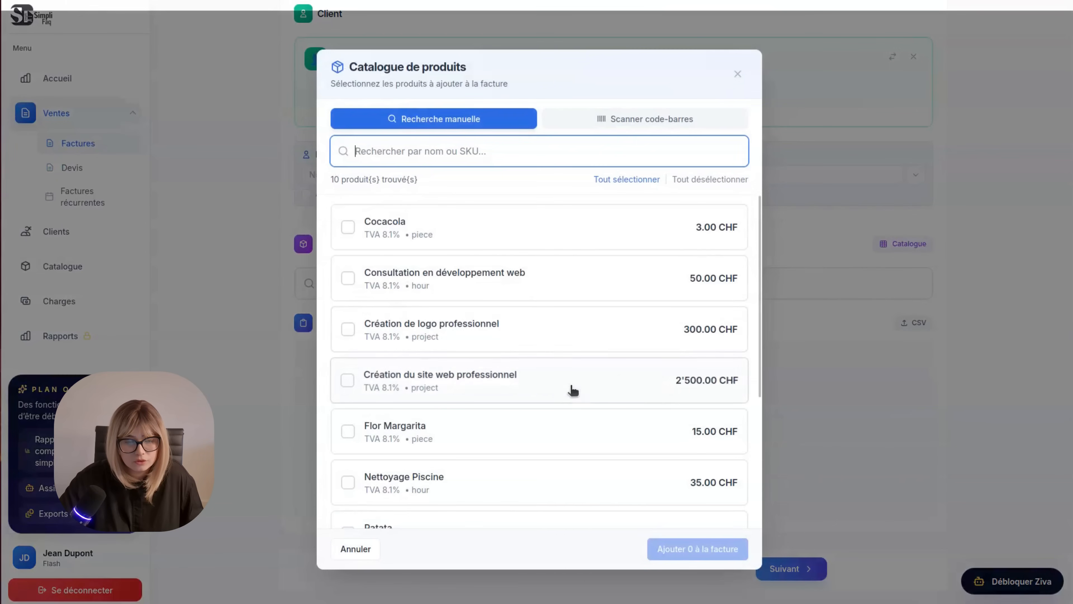
{"action": "left_click", "coordinate": [523, 388]}
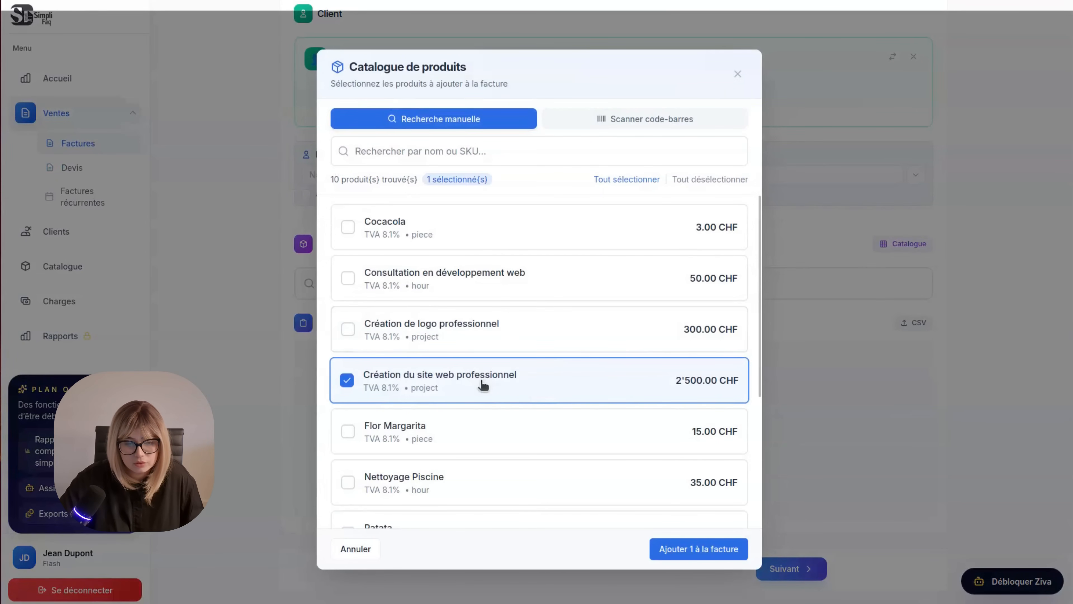
{"action": "scroll", "coordinate": [559, 427], "scroll_direction": "down", "scroll_amount": 5}
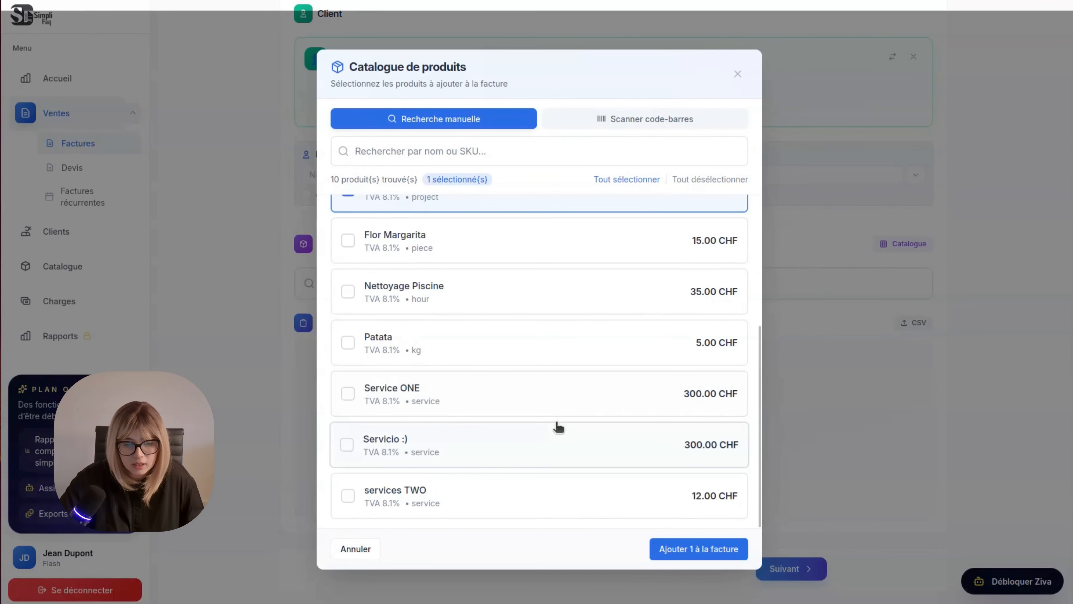
{"action": "scroll", "coordinate": [559, 427], "scroll_direction": "up", "scroll_amount": 6}
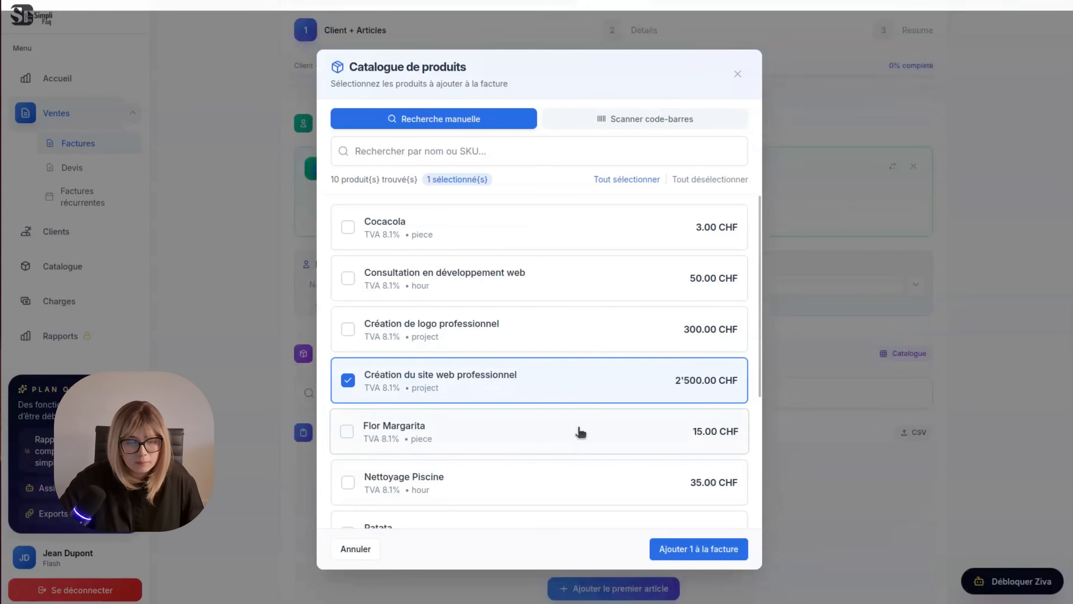
{"action": "left_click", "coordinate": [668, 548]}
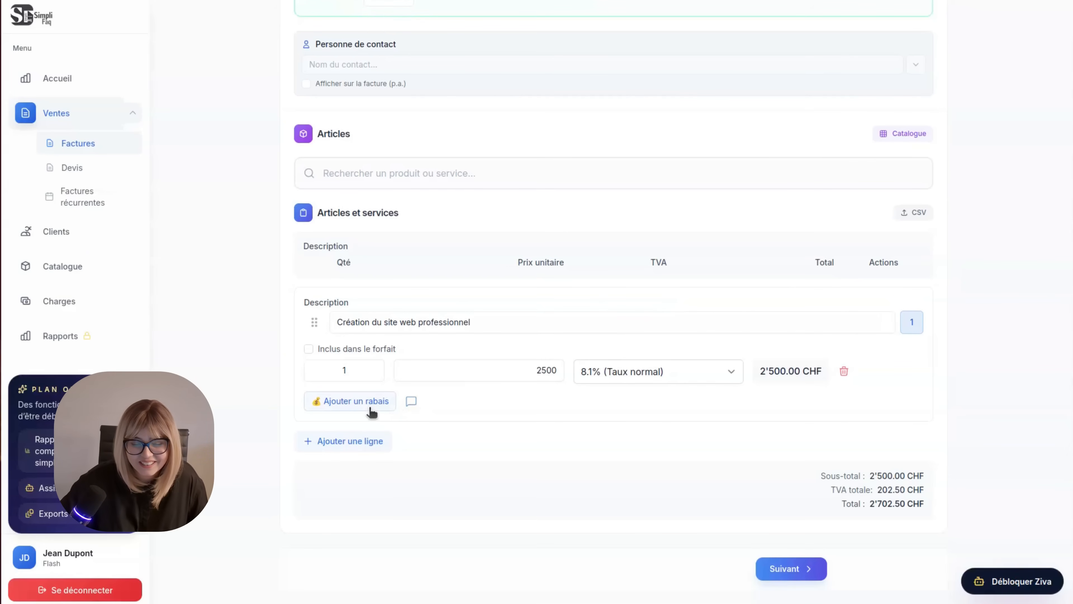
- Proceed to the invoice's Détails stage and enable payment in several instalments (VVF)
{"action": "left_click", "coordinate": [797, 568]}
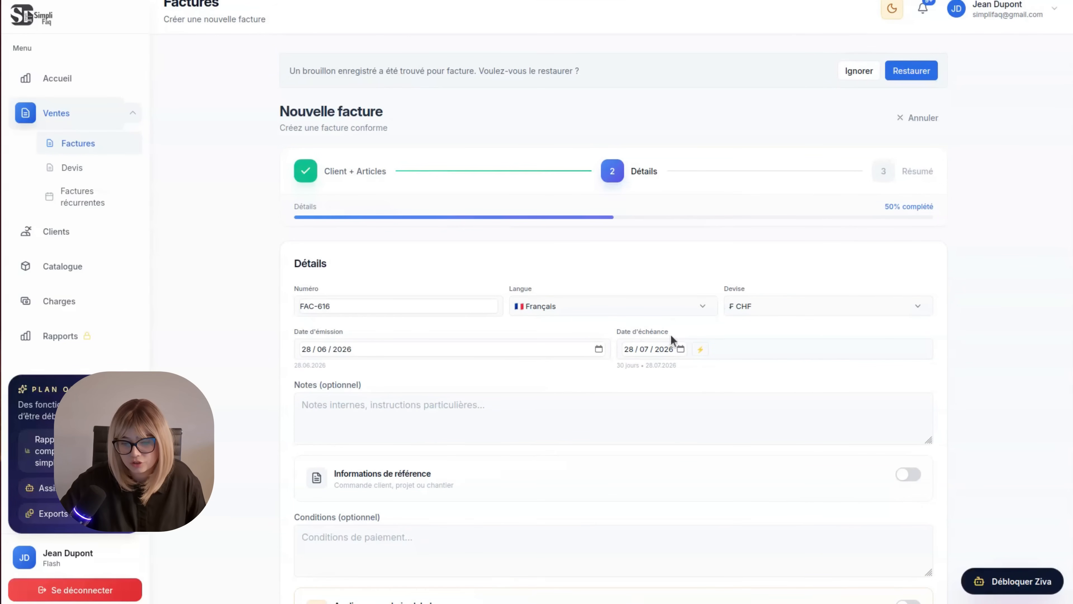
{"action": "scroll", "coordinate": [523, 545], "scroll_direction": "down", "scroll_amount": 5}
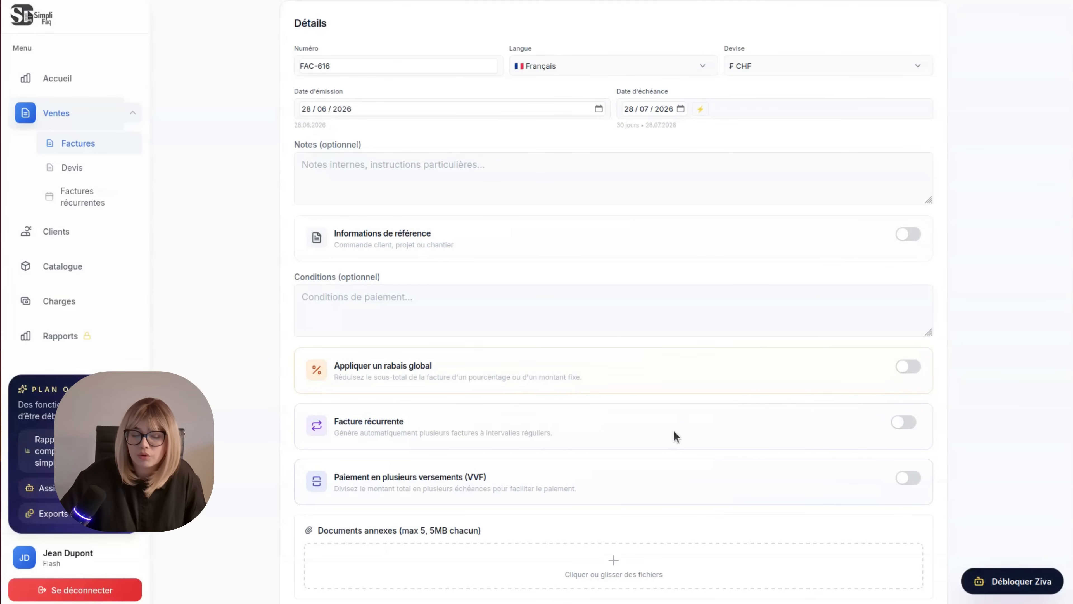
{"action": "scroll", "coordinate": [579, 444], "scroll_direction": "down", "scroll_amount": 2}
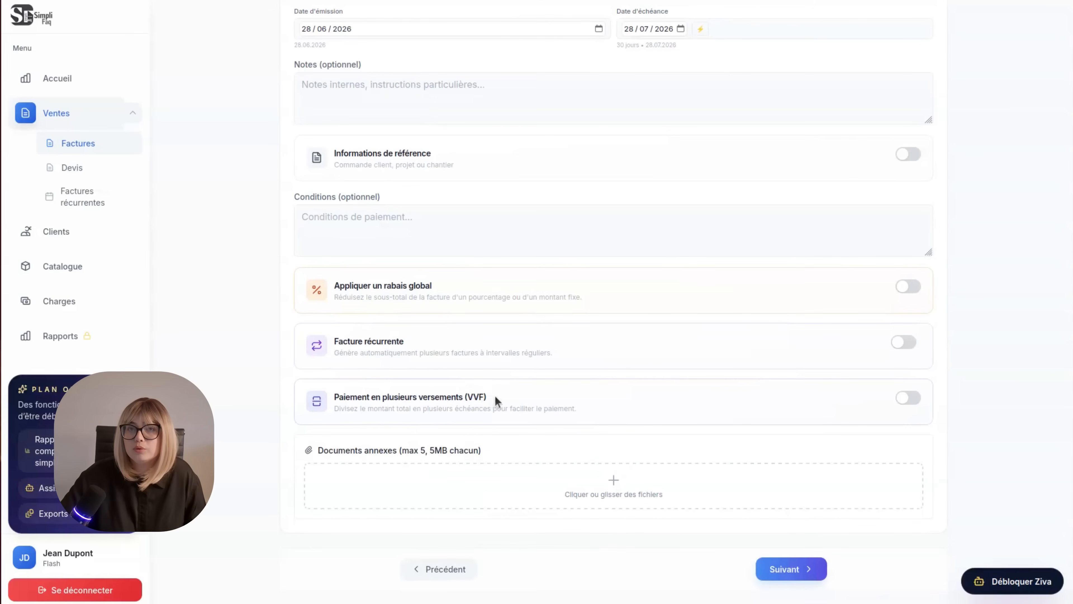
{"action": "left_click", "coordinate": [908, 400]}
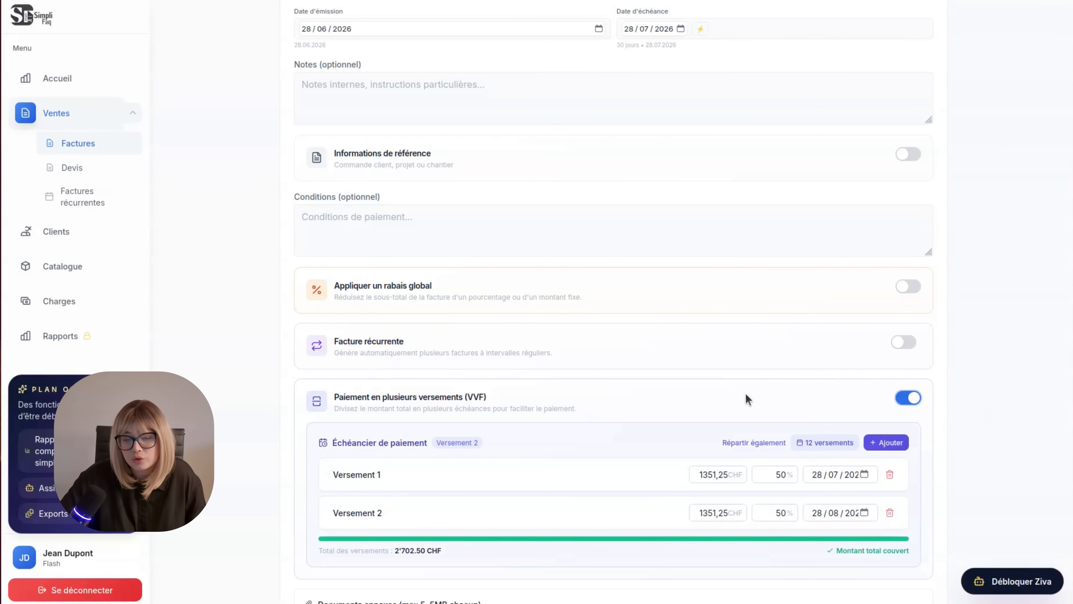
{"action": "scroll", "coordinate": [798, 448], "scroll_direction": "down", "scroll_amount": 4}
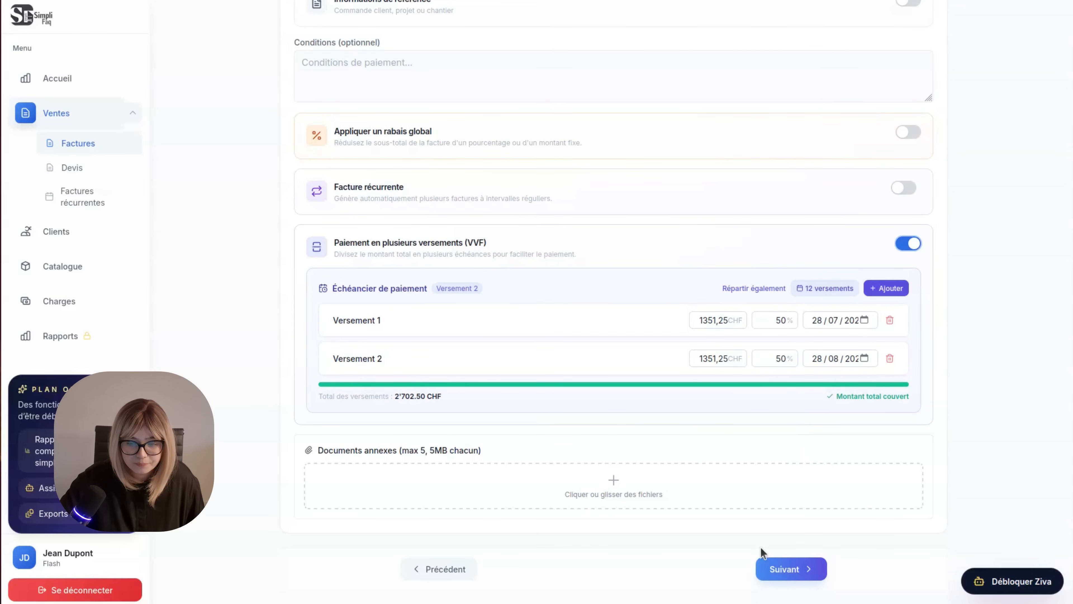
- Proceed to the invoice summary, create the invoice, and review its preview down to the QR payment section
{"action": "left_click", "coordinate": [786, 569]}
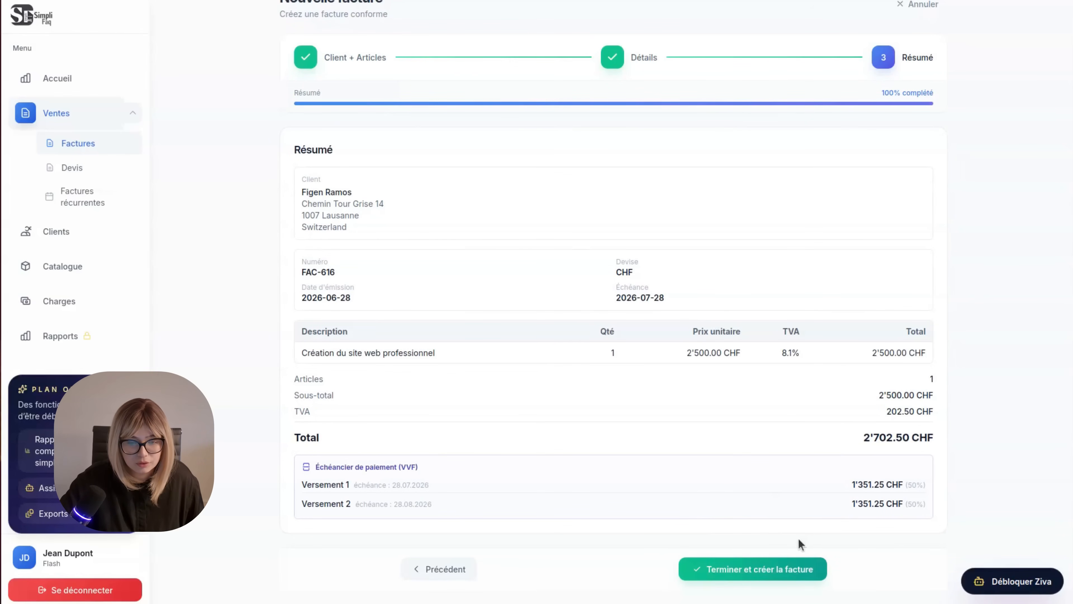
{"action": "left_click", "coordinate": [780, 578]}
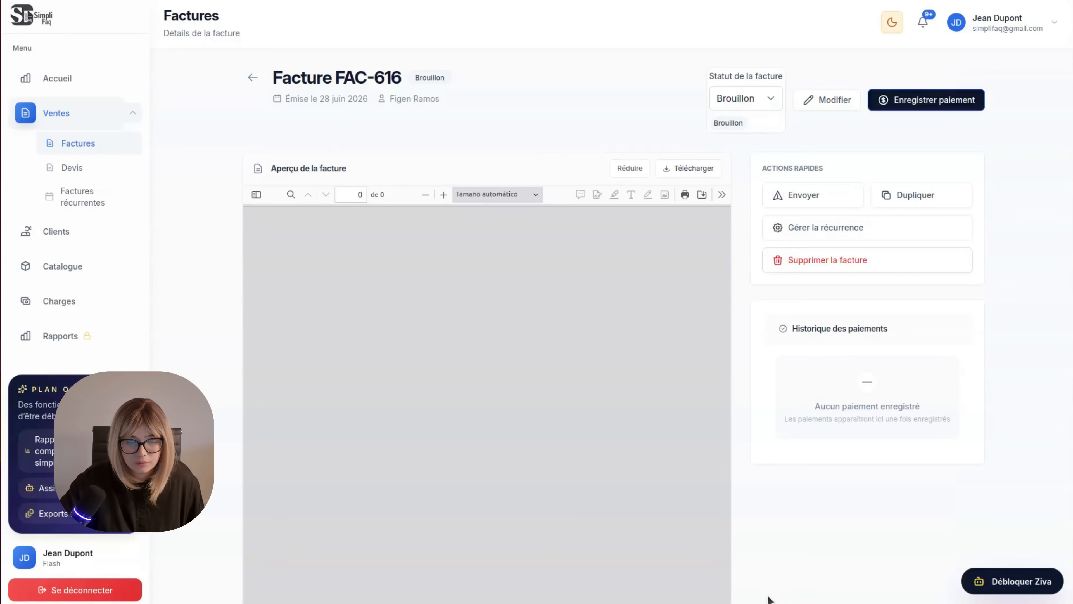
{"action": "scroll", "coordinate": [657, 374], "scroll_direction": "down", "scroll_amount": 10}
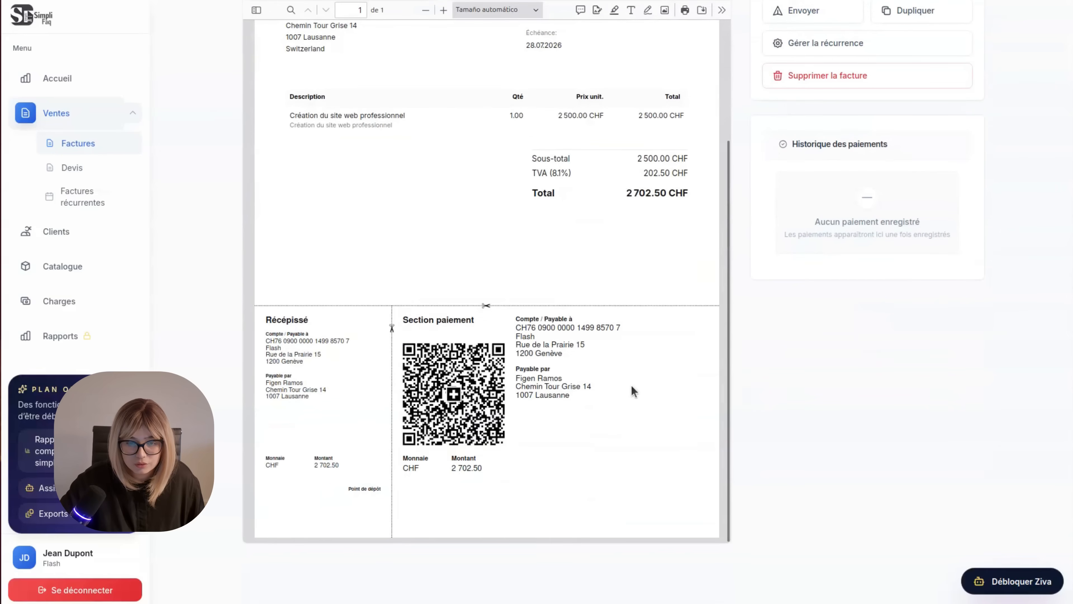
{"action": "scroll", "coordinate": [635, 427], "scroll_direction": "up", "scroll_amount": 10}
{"action": "scroll", "coordinate": [640, 461], "scroll_direction": "down", "scroll_amount": 10}
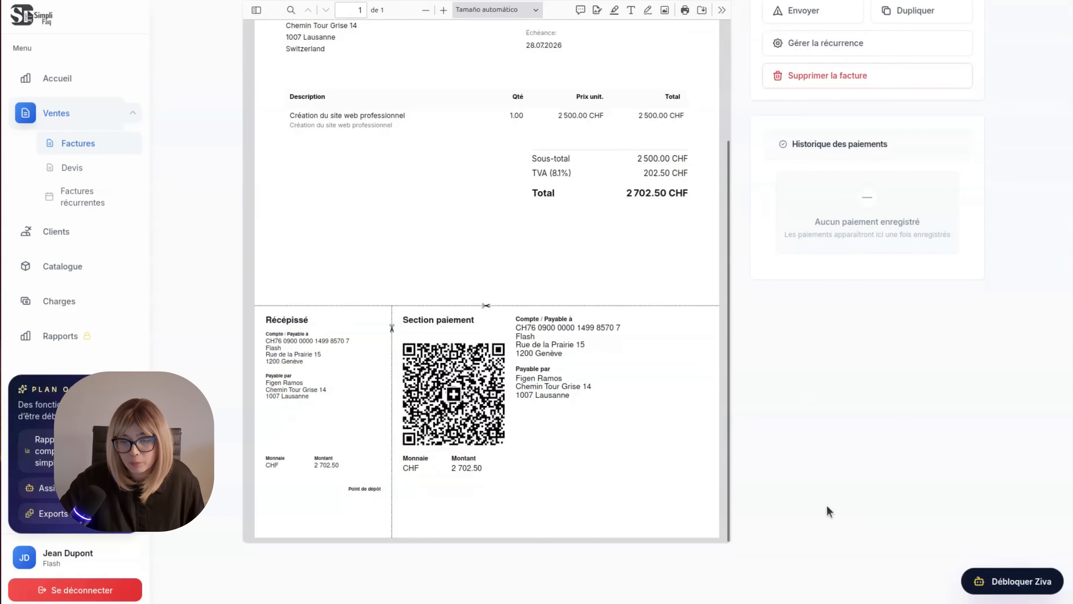
- Open the form for emailing the invoice, look over its recipient field and message text, and close it without sending
{"action": "scroll", "coordinate": [827, 506], "scroll_direction": "up", "scroll_amount": 5}
{"action": "left_click", "coordinate": [819, 202]}
{"action": "scroll", "coordinate": [641, 276], "scroll_direction": "down", "scroll_amount": 3}
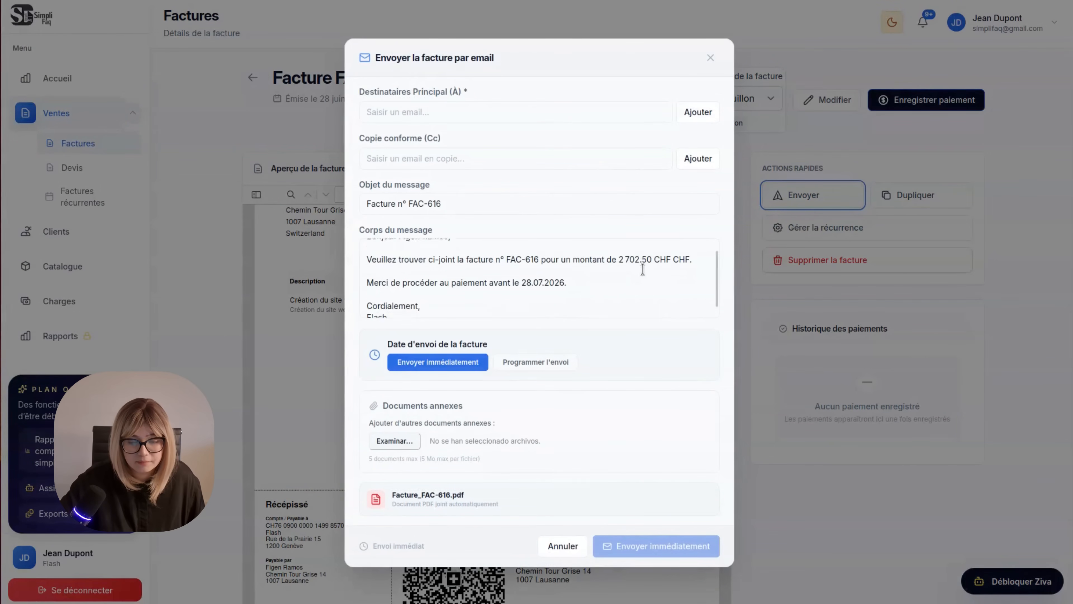
{"action": "scroll", "coordinate": [641, 275], "scroll_direction": "up", "scroll_amount": 3}
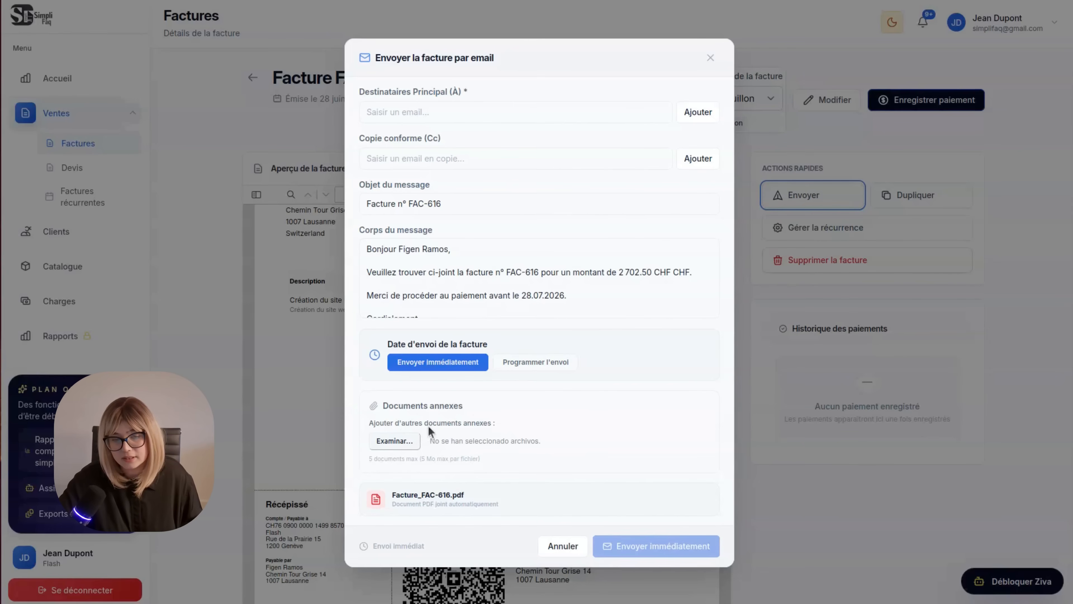
{"action": "left_click", "coordinate": [488, 114]}
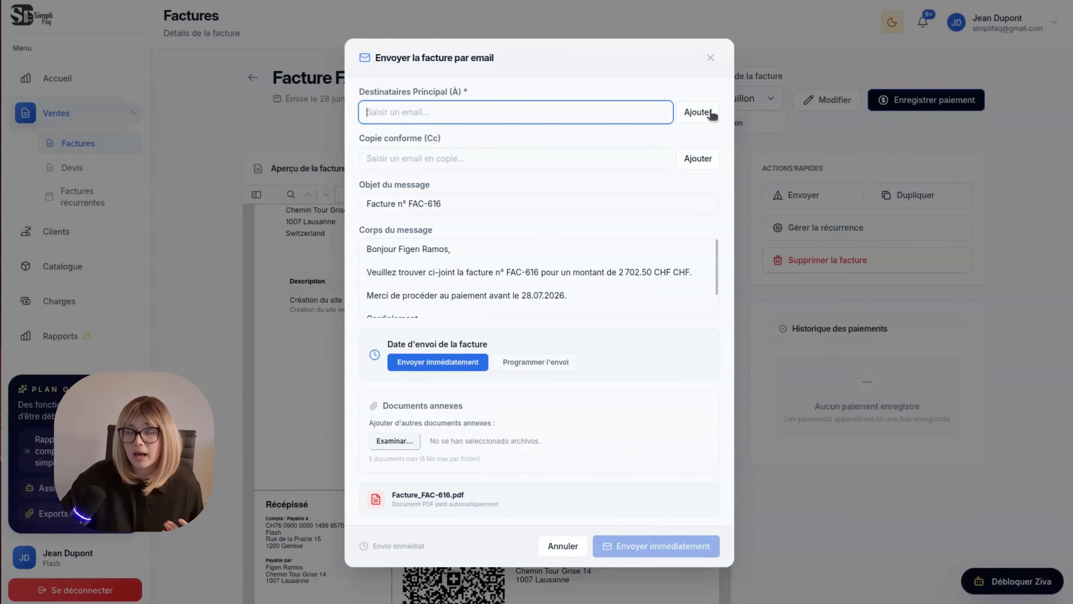
{"action": "left_click", "coordinate": [710, 58]}
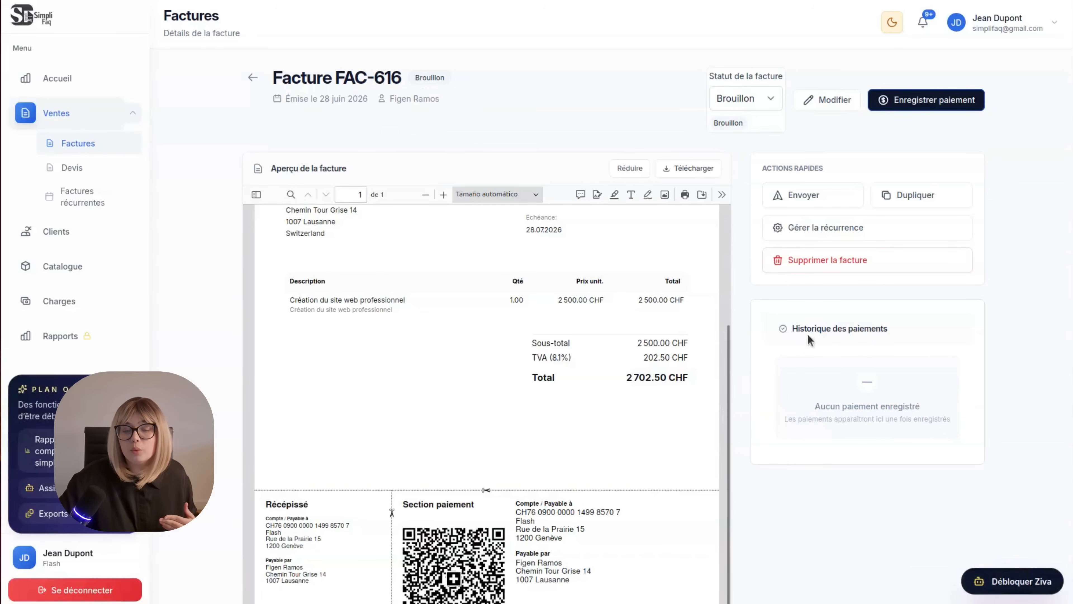
- Record a 1000 CHF cash payment dated 28/06/2026 for the invoice
{"action": "scroll", "coordinate": [691, 337], "scroll_direction": "up", "scroll_amount": 3}
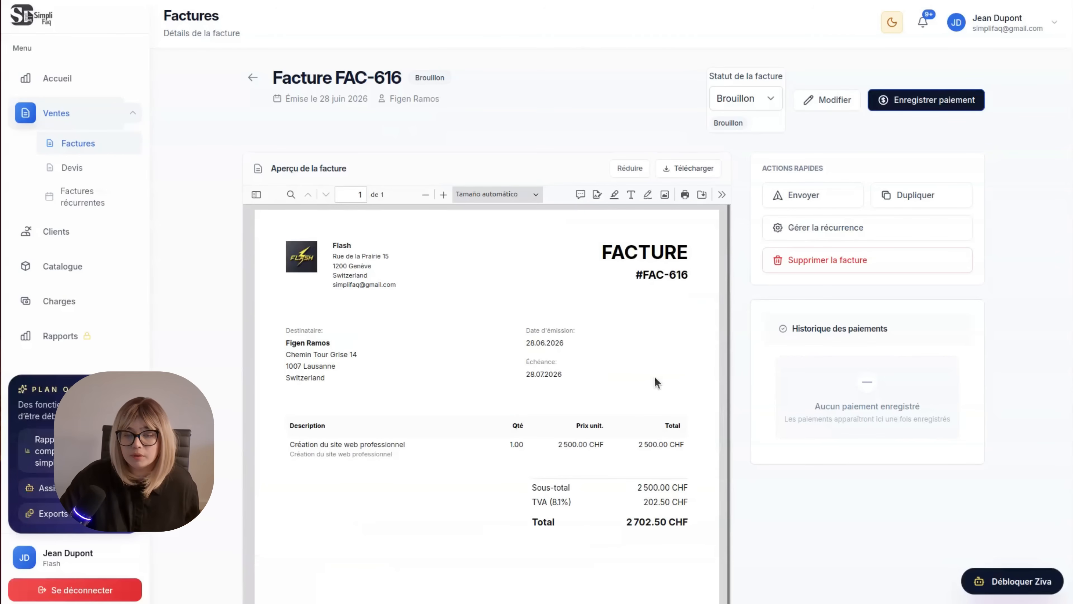
{"action": "left_click", "coordinate": [898, 101]}
{"action": "left_click", "coordinate": [537, 215]}
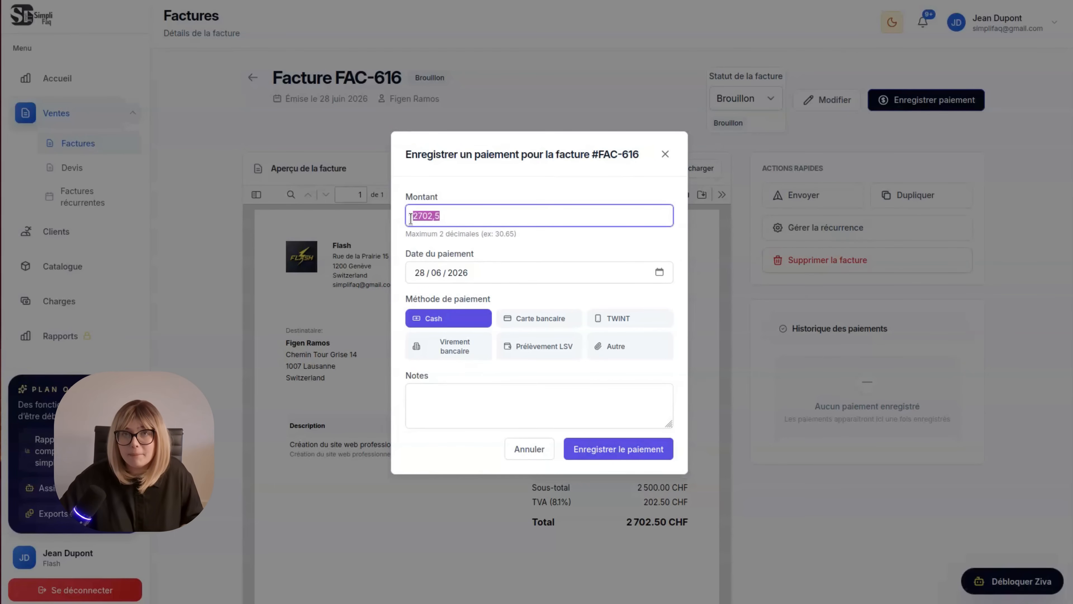
{"action": "type", "text": "1000"}
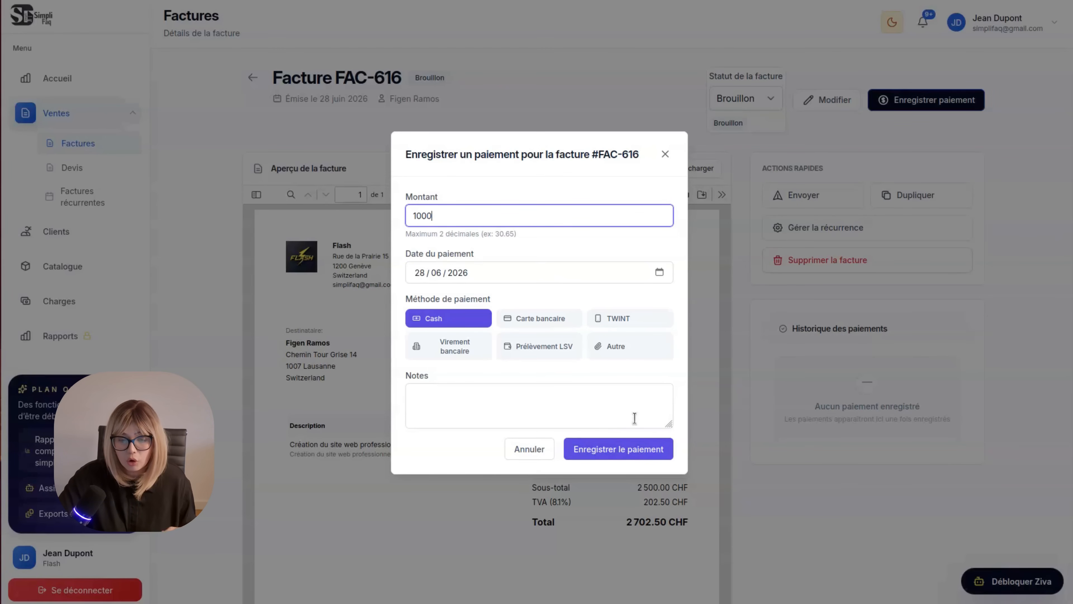
{"action": "left_click", "coordinate": [619, 447]}
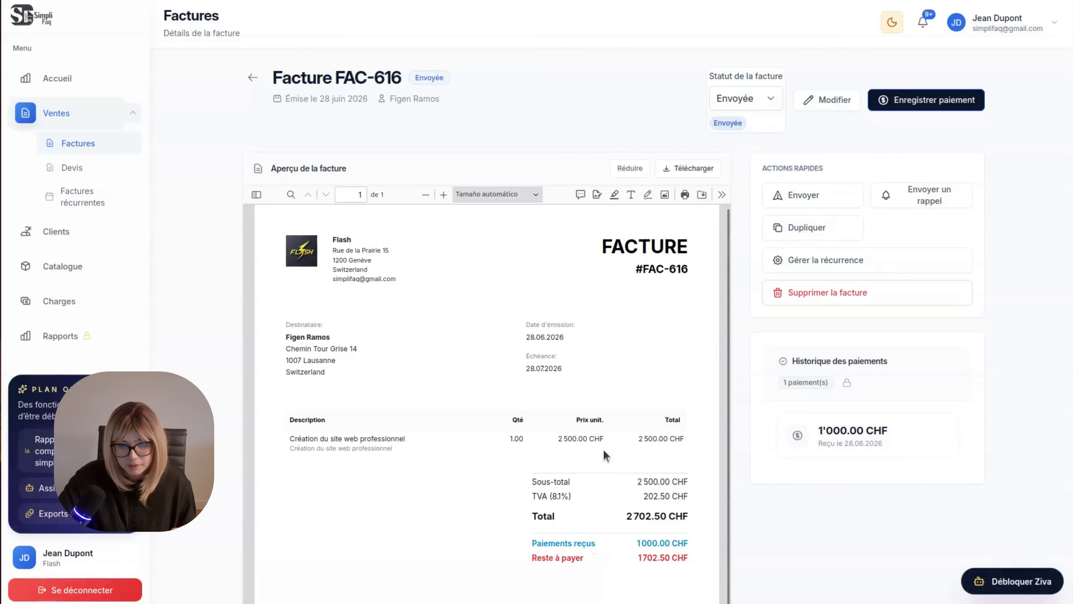
- Review the invoice preview's totals and QR payment section after the partial payment, and view the email form without sending
{"action": "scroll", "coordinate": [637, 460], "scroll_direction": "down", "scroll_amount": 3}
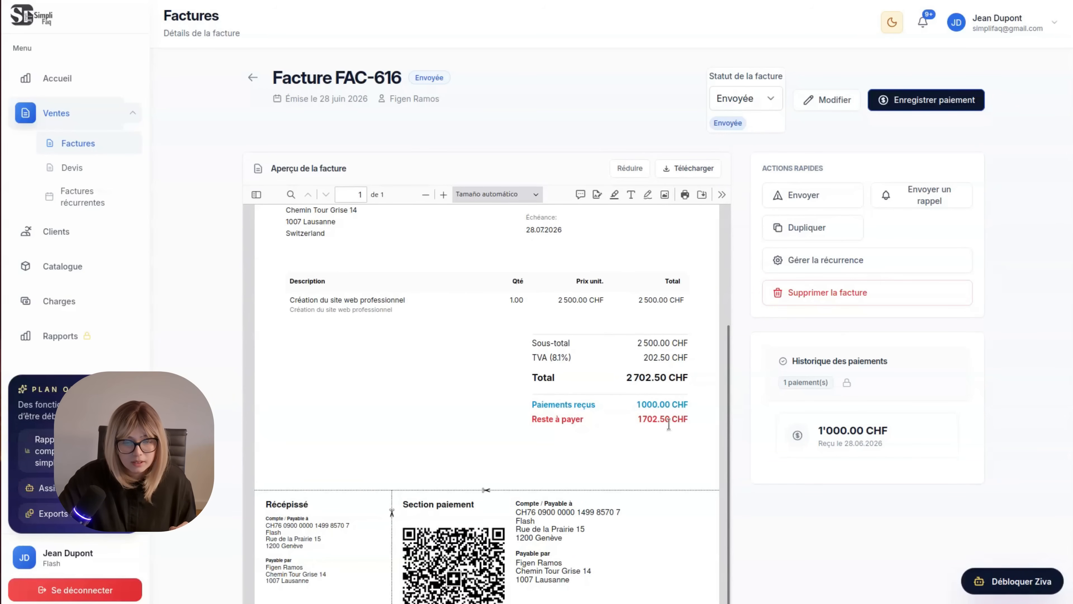
{"action": "scroll", "coordinate": [676, 416], "scroll_direction": "down", "scroll_amount": 3}
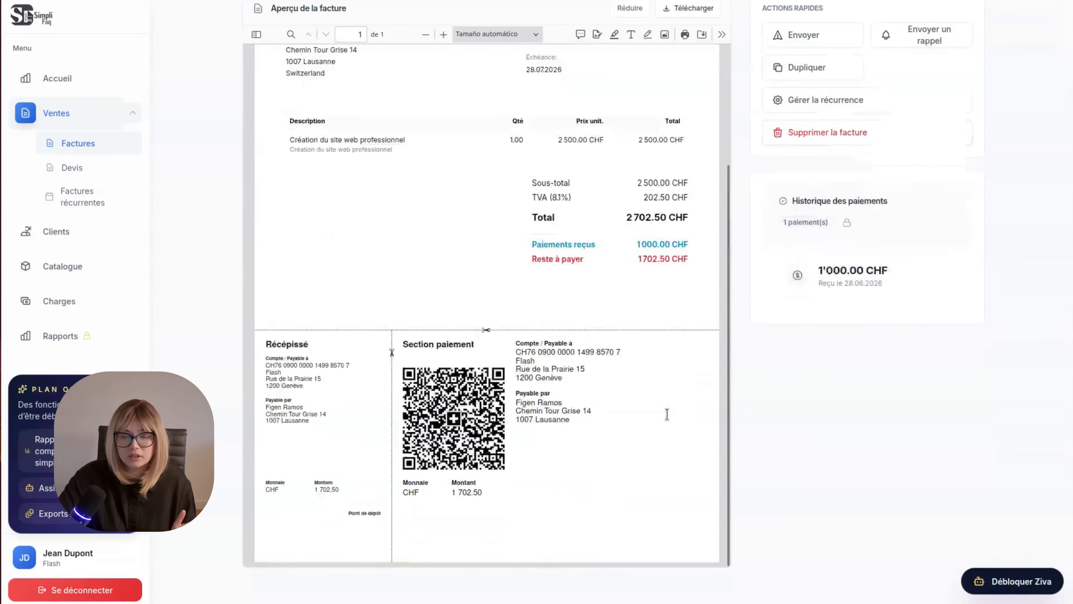
{"action": "scroll", "coordinate": [676, 417], "scroll_direction": "up", "scroll_amount": 6}
{"action": "left_click", "coordinate": [799, 198]}
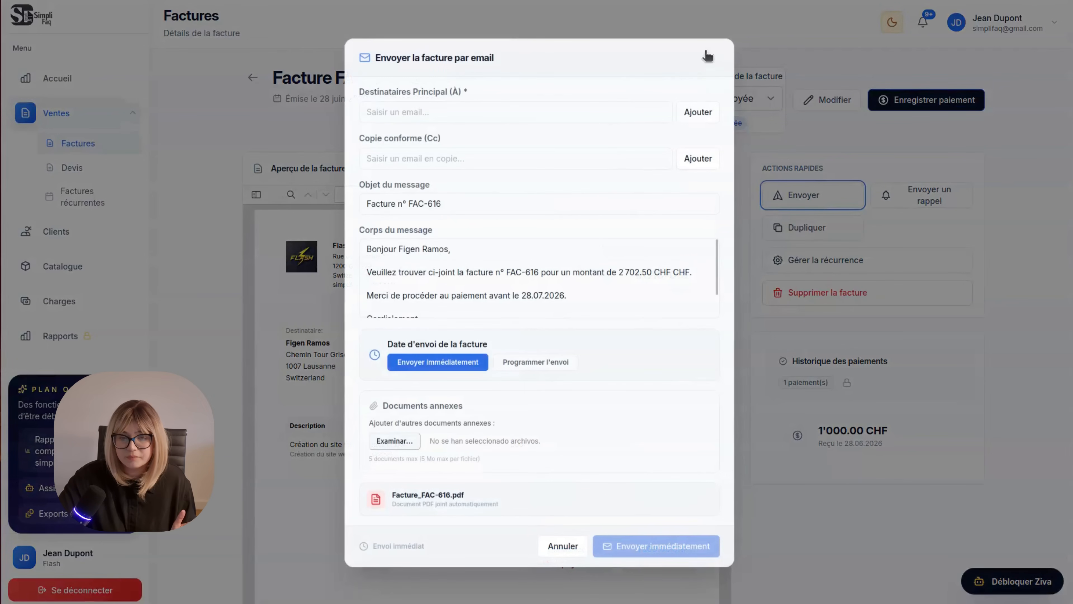
{"action": "left_click", "coordinate": [707, 54]}
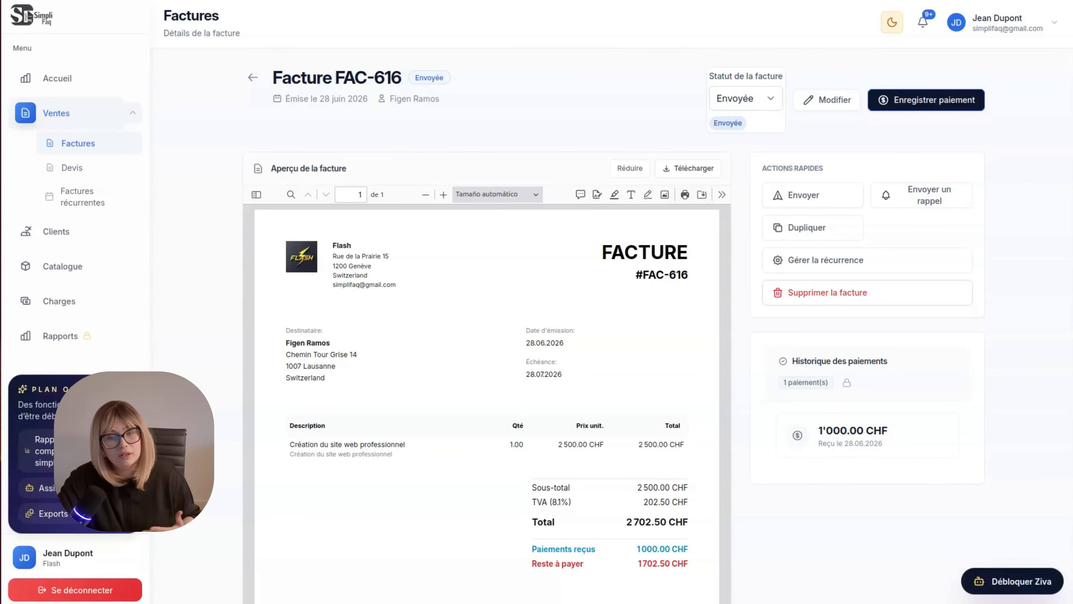